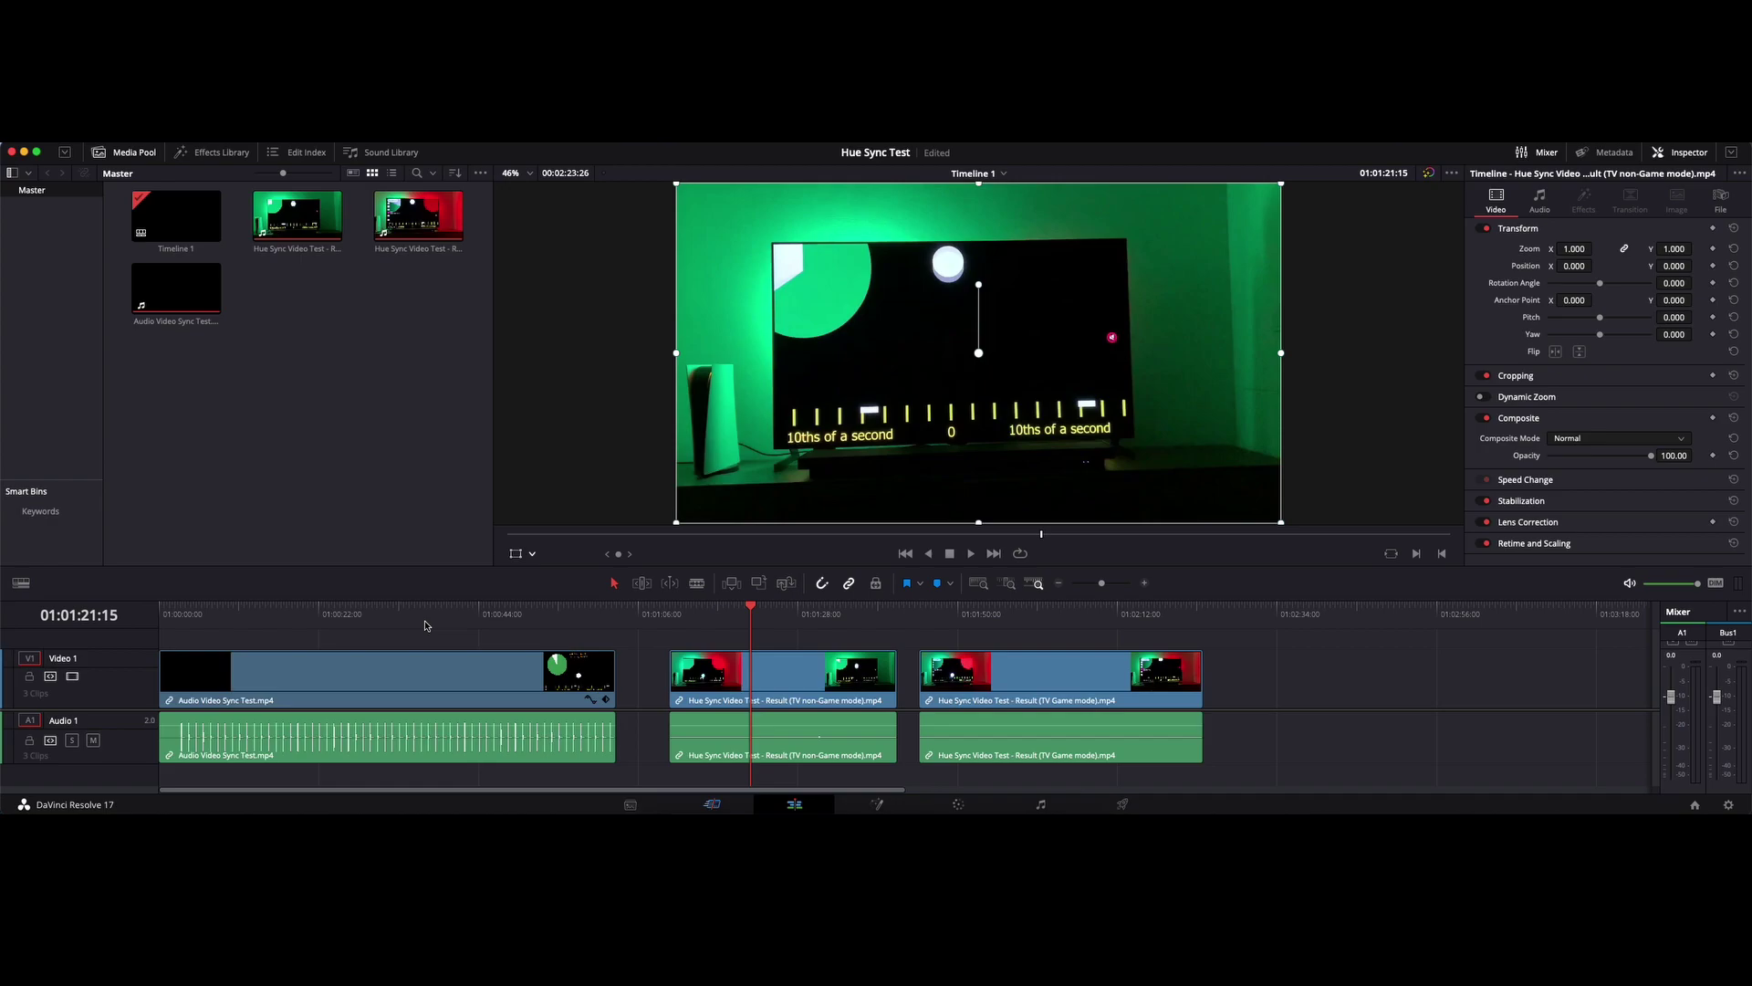
Move the playhead onto the Audio Video Sync Test clip at 01:00:36:20
{"action": "left_click", "coordinate": [424, 625]}
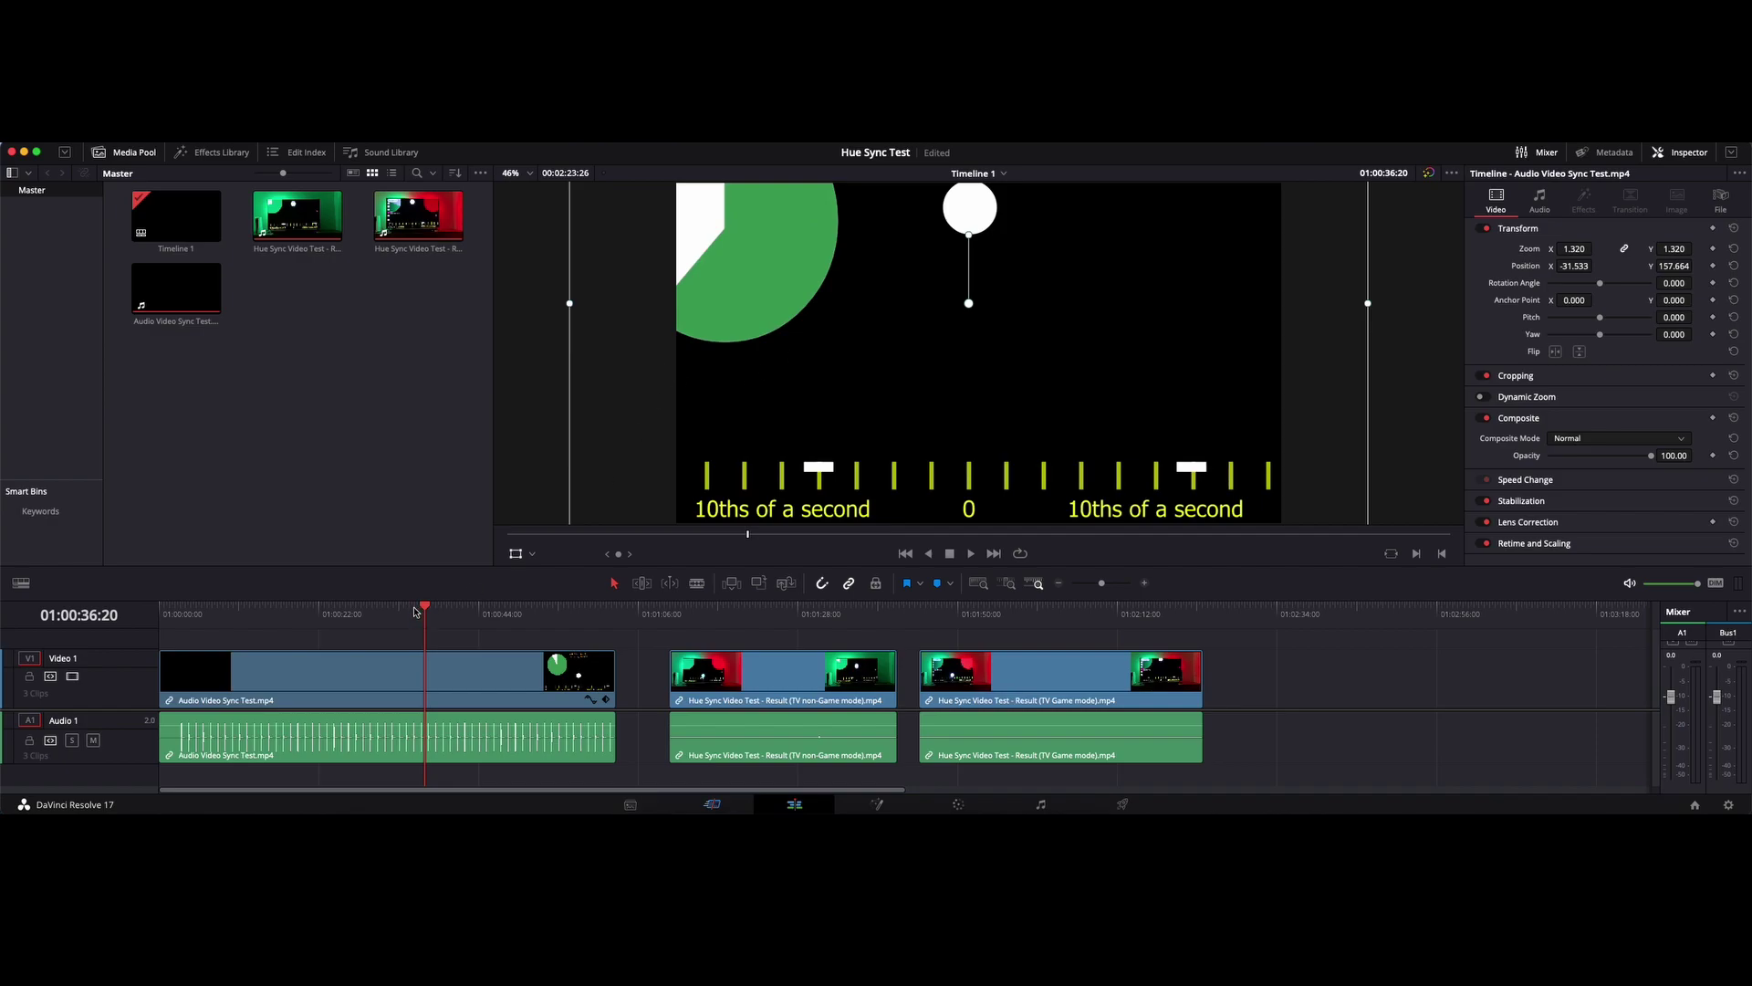
Play the sync test clip forward, reverse back over the flash, and stop on it
{"action": "key", "text": "space"}
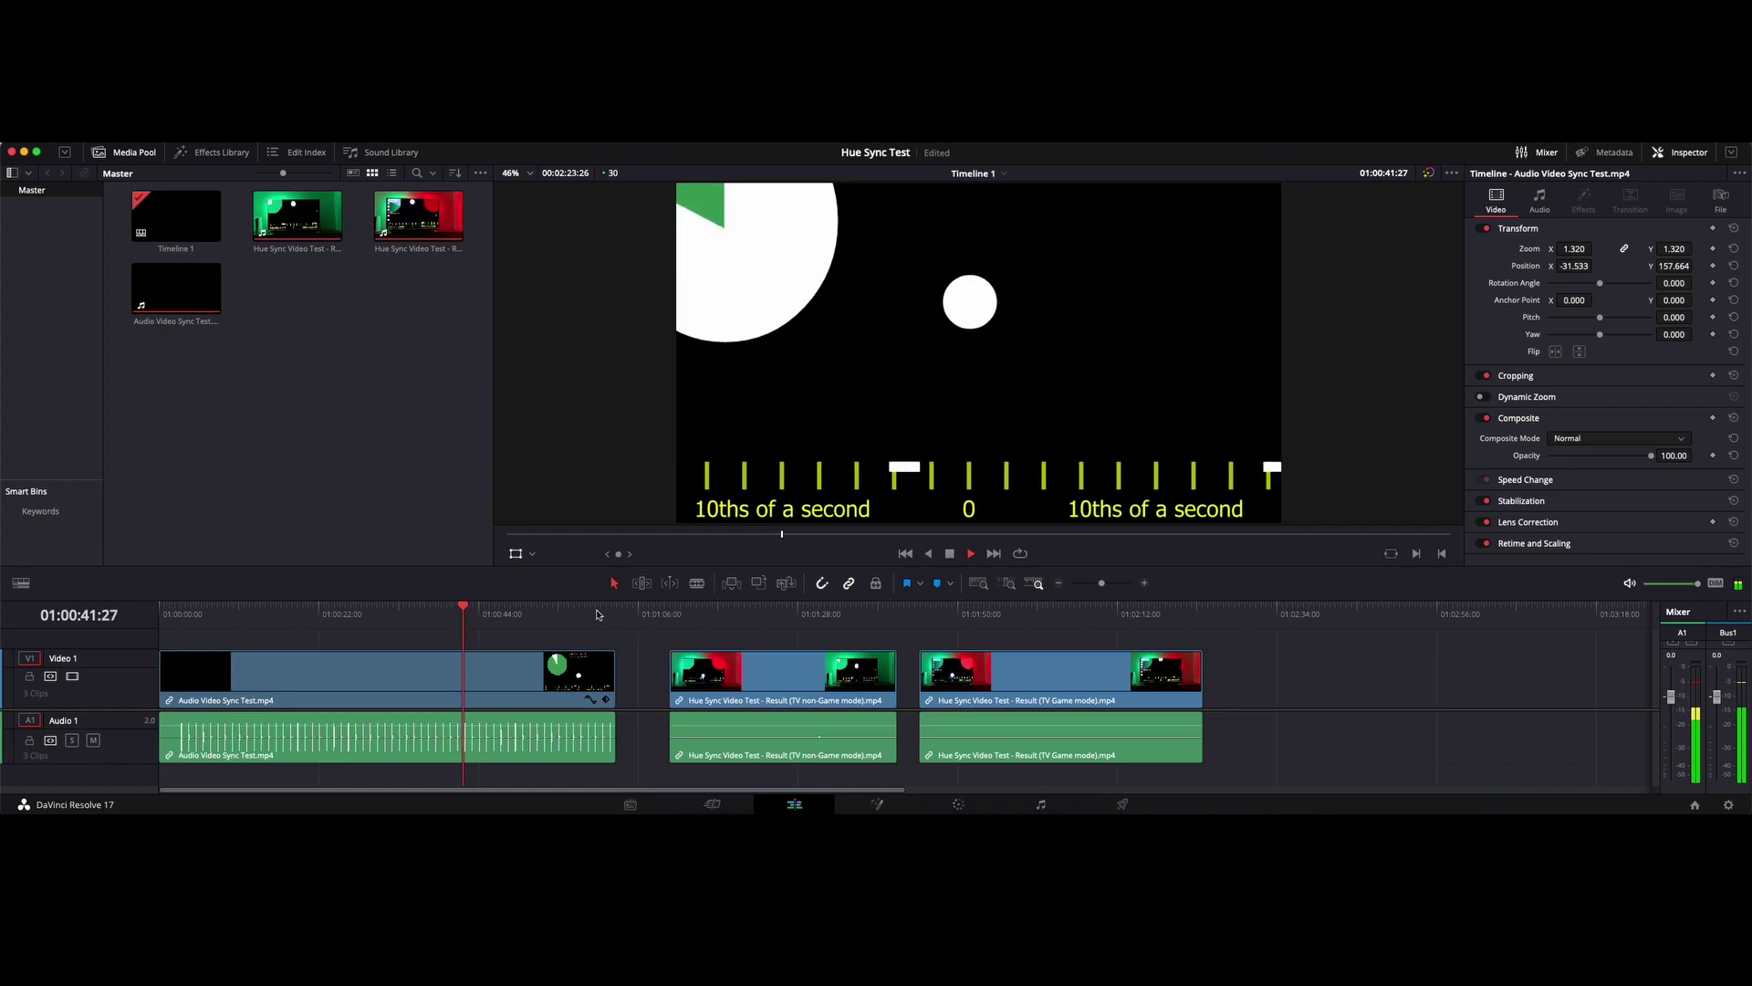
{"action": "key", "text": "space"}
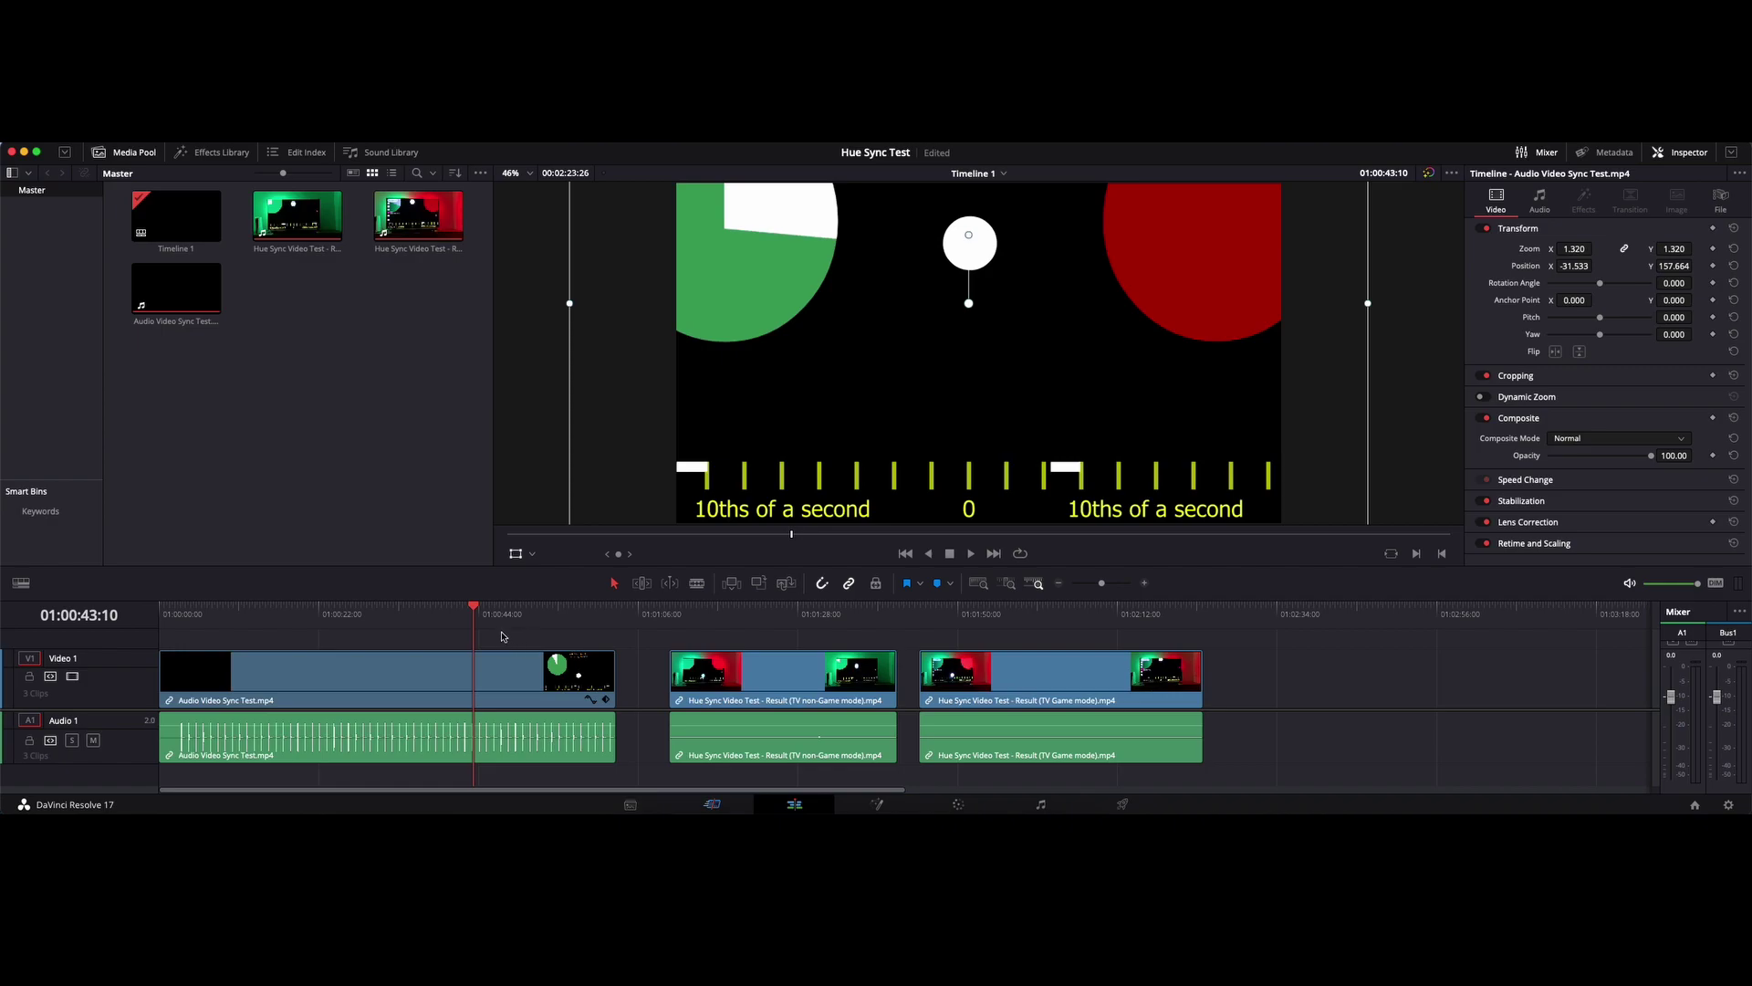
{"action": "key", "text": "j"}
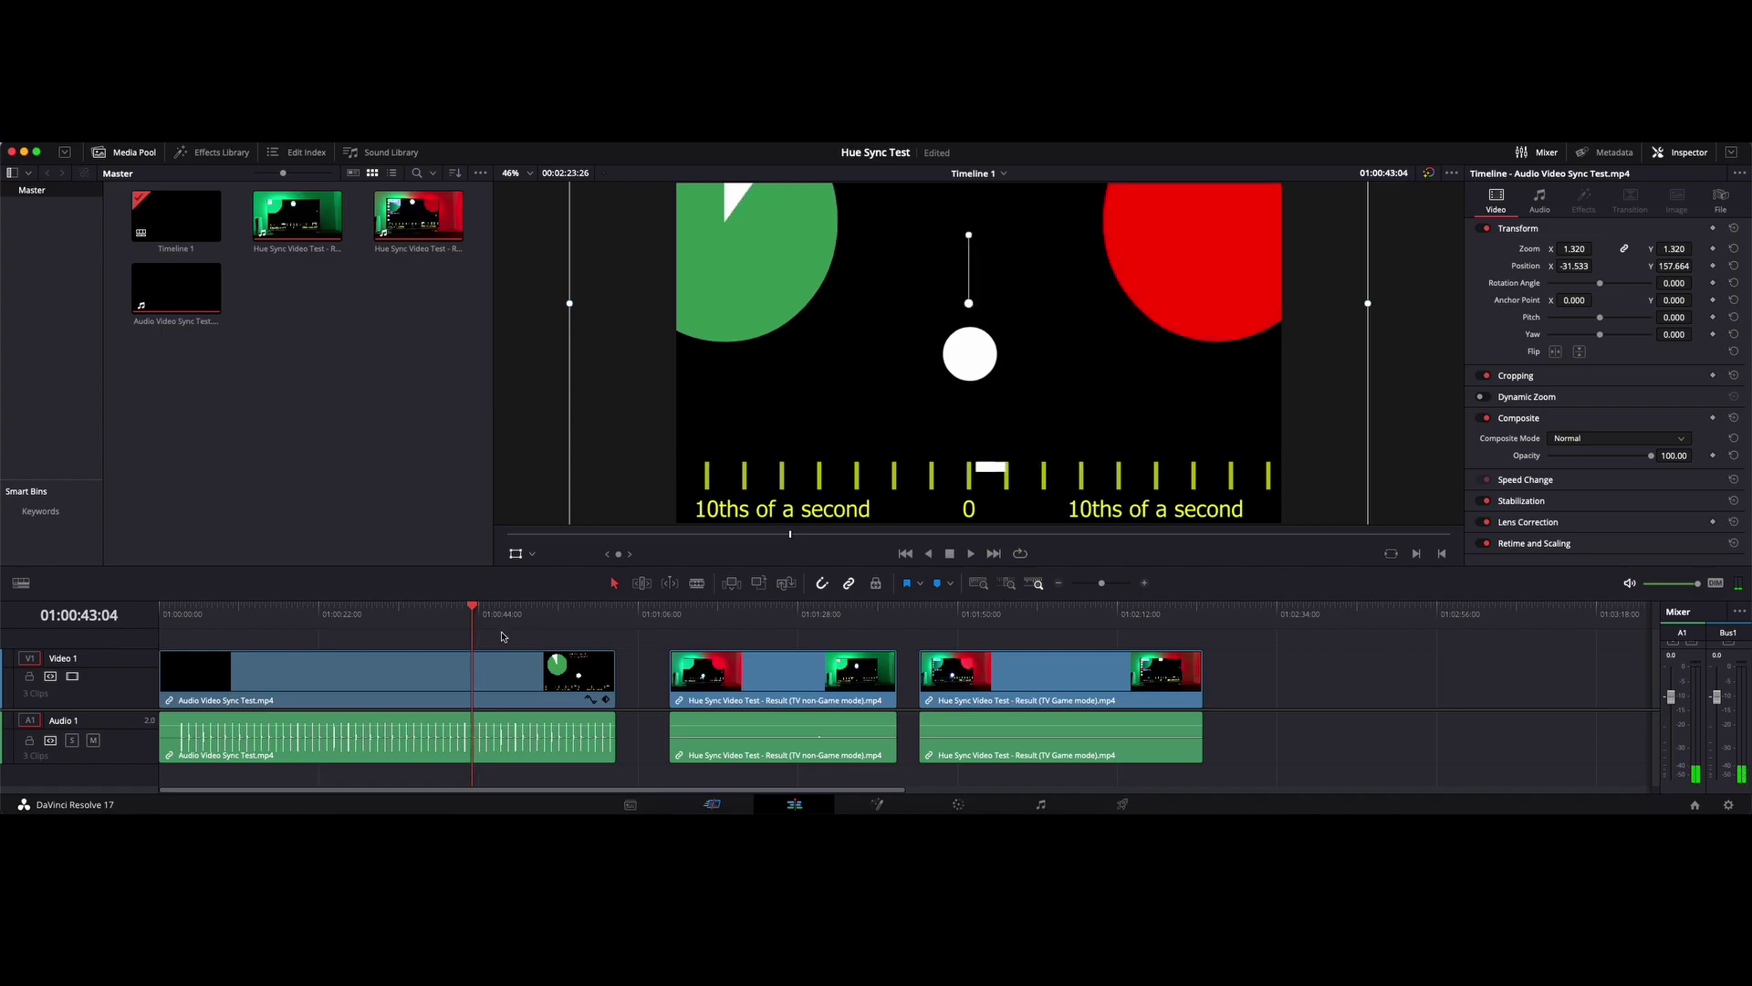
{"action": "key", "text": "l"}
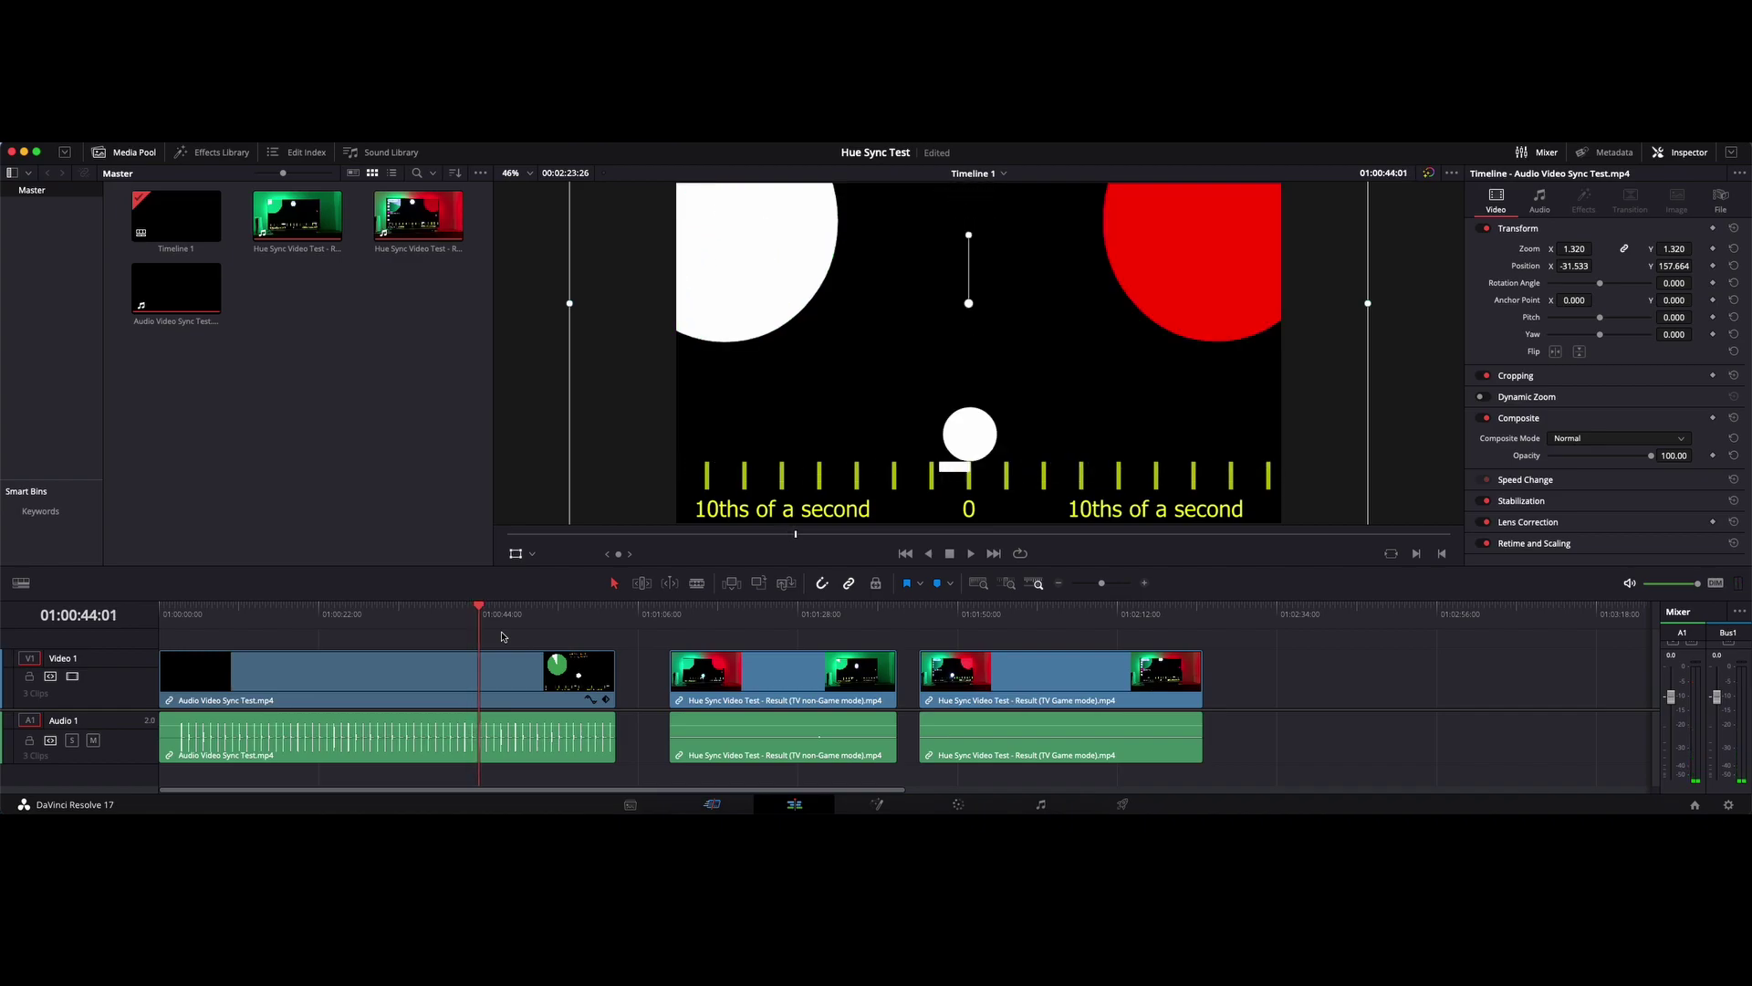
{"action": "key", "text": "k"}
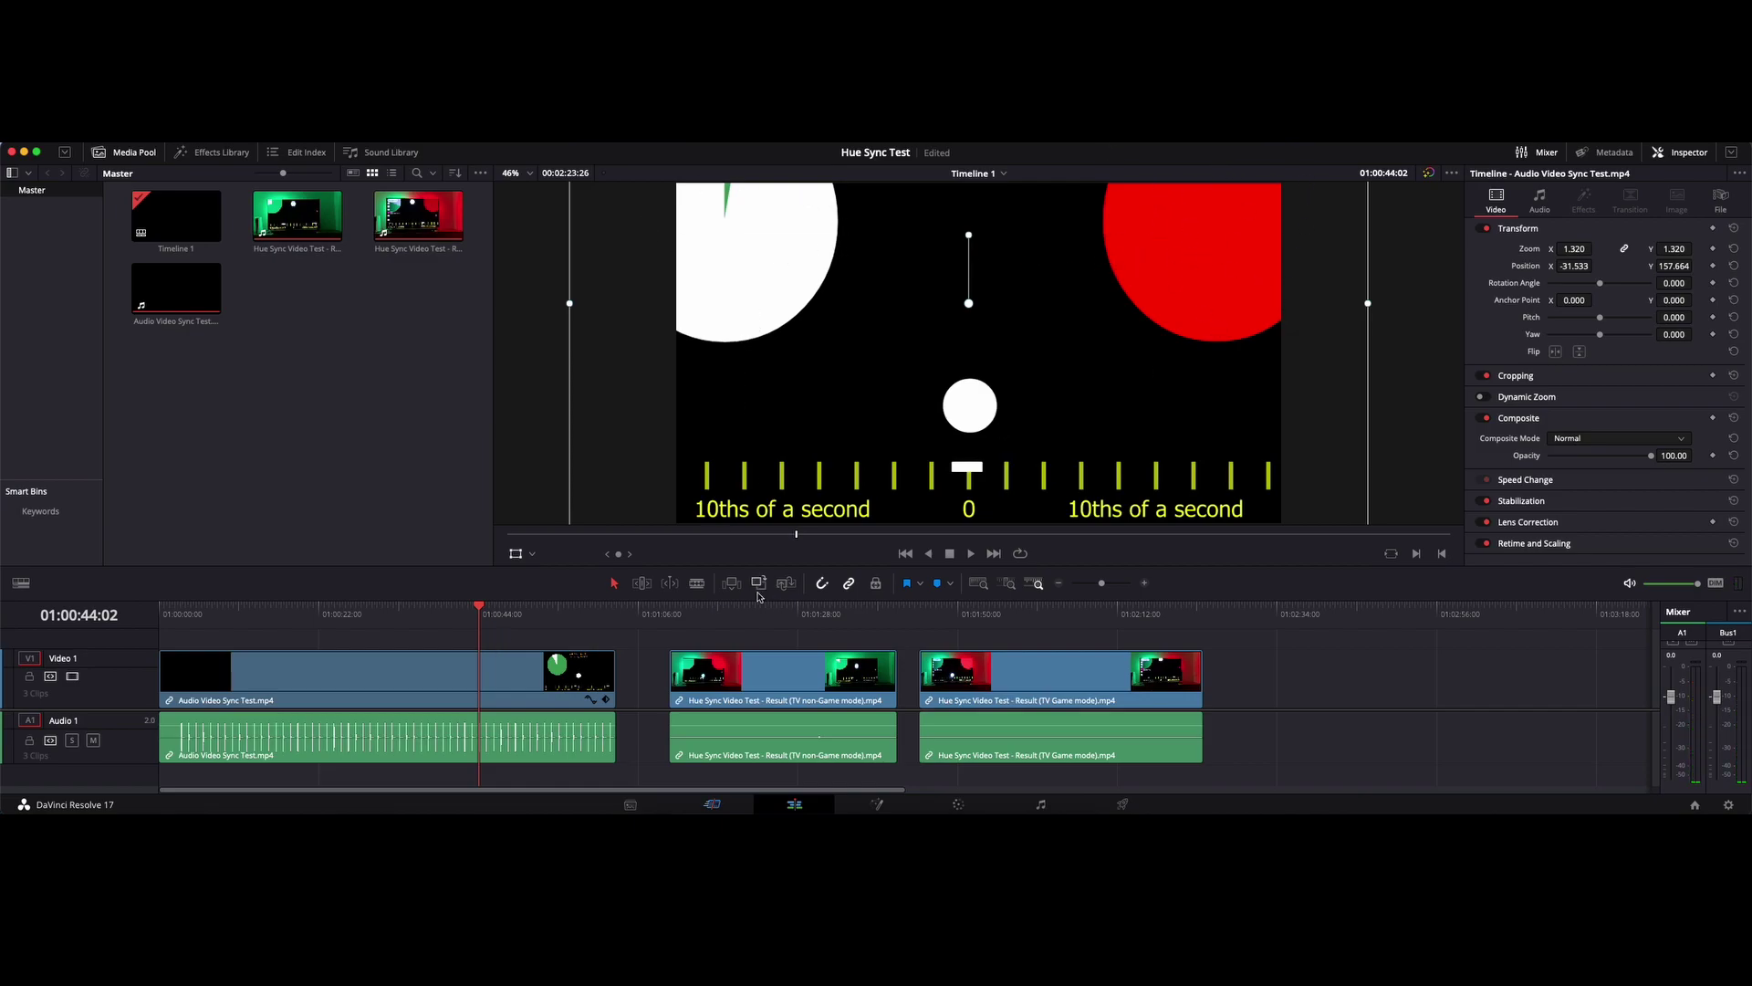
Jump into the TV Game mode clip and play a stretch of it
{"action": "left_click", "coordinate": [920, 610]}
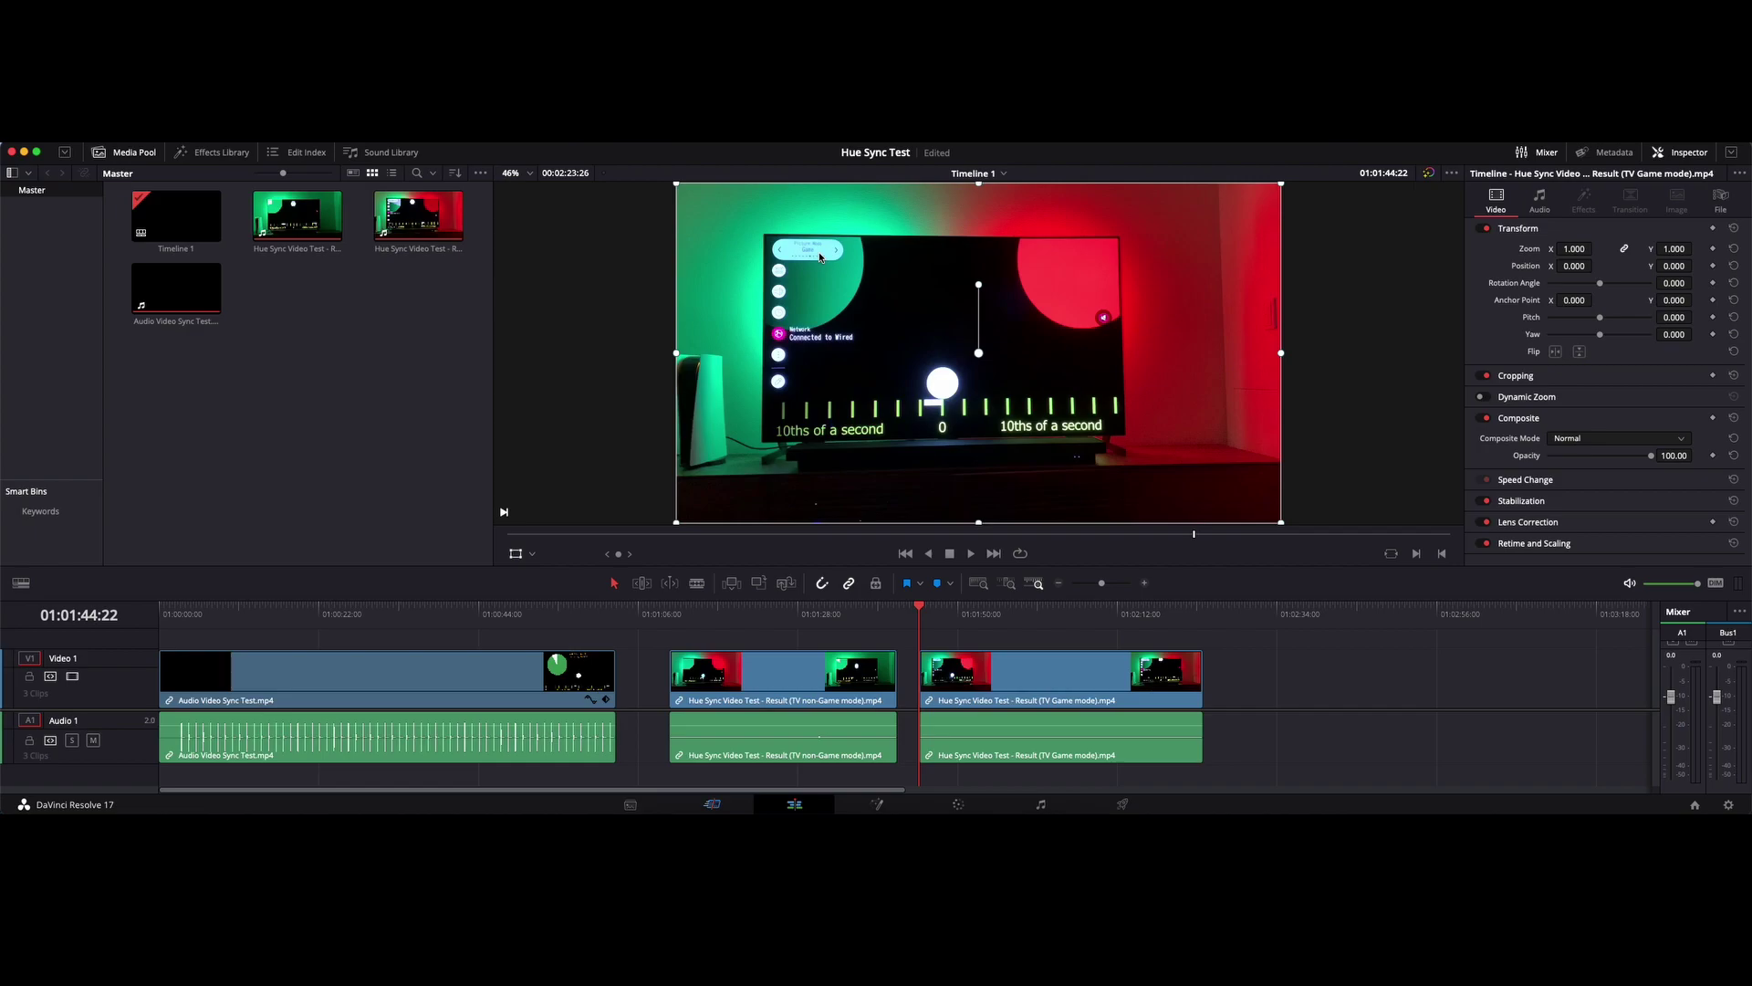
{"action": "left_click", "coordinate": [949, 610]}
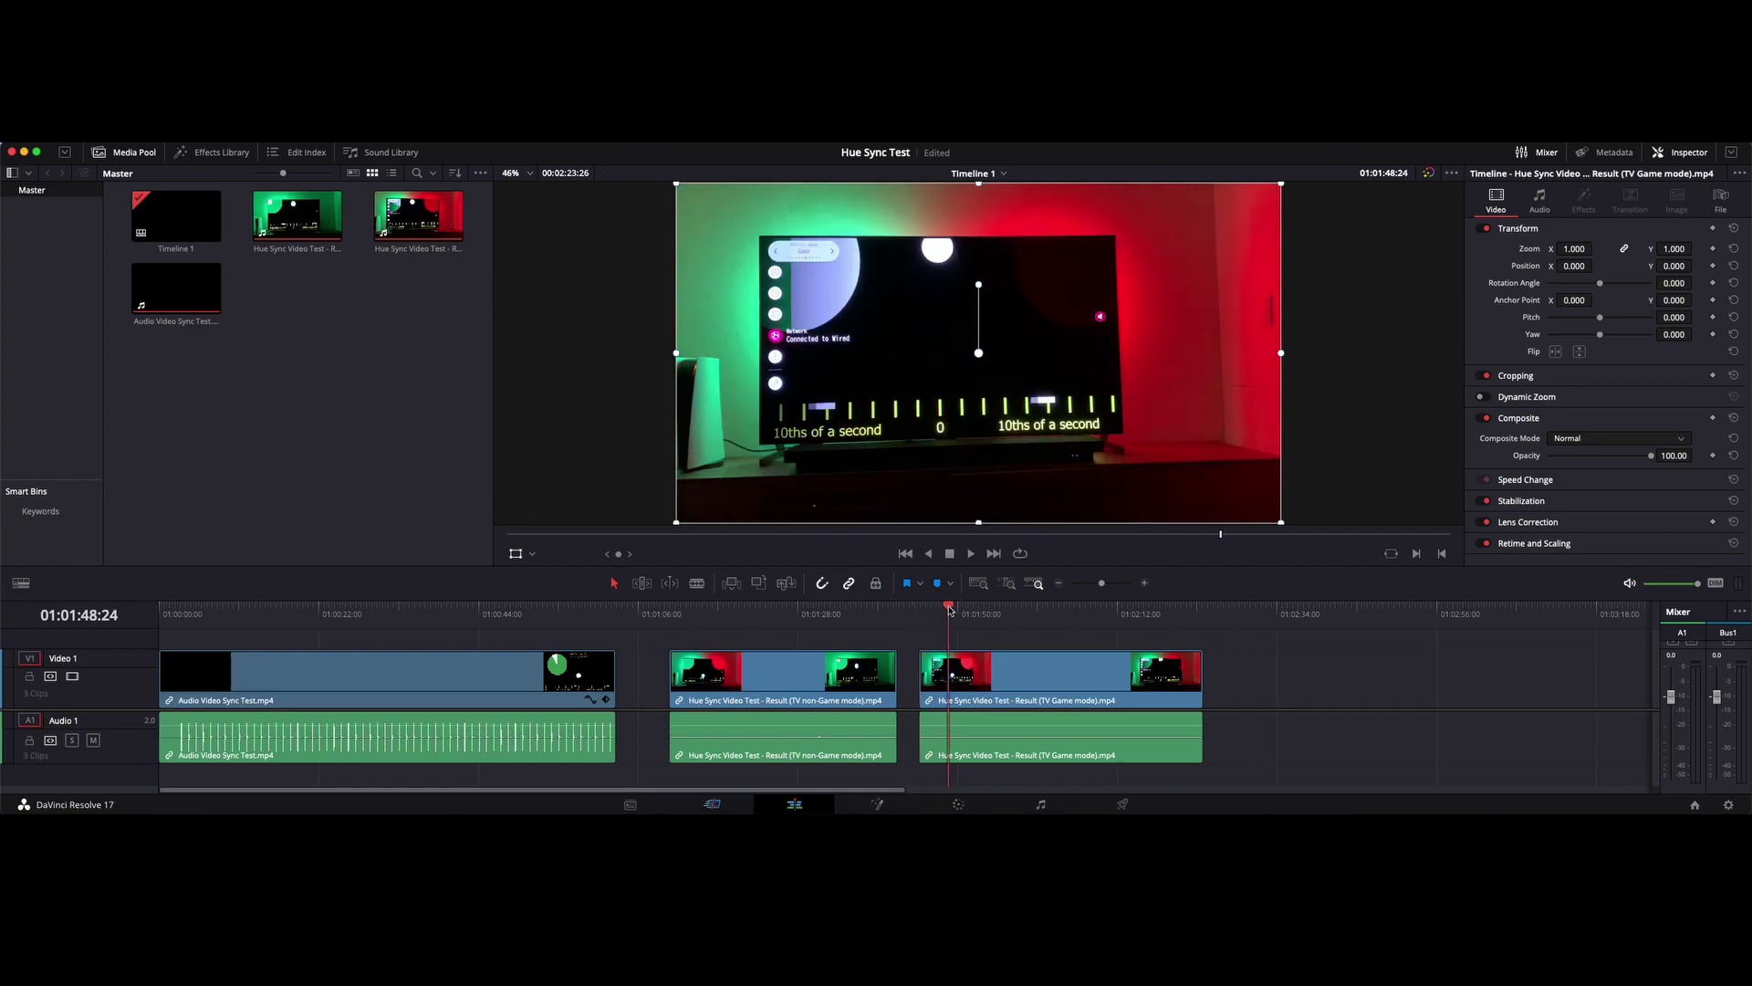
{"action": "key", "text": "space"}
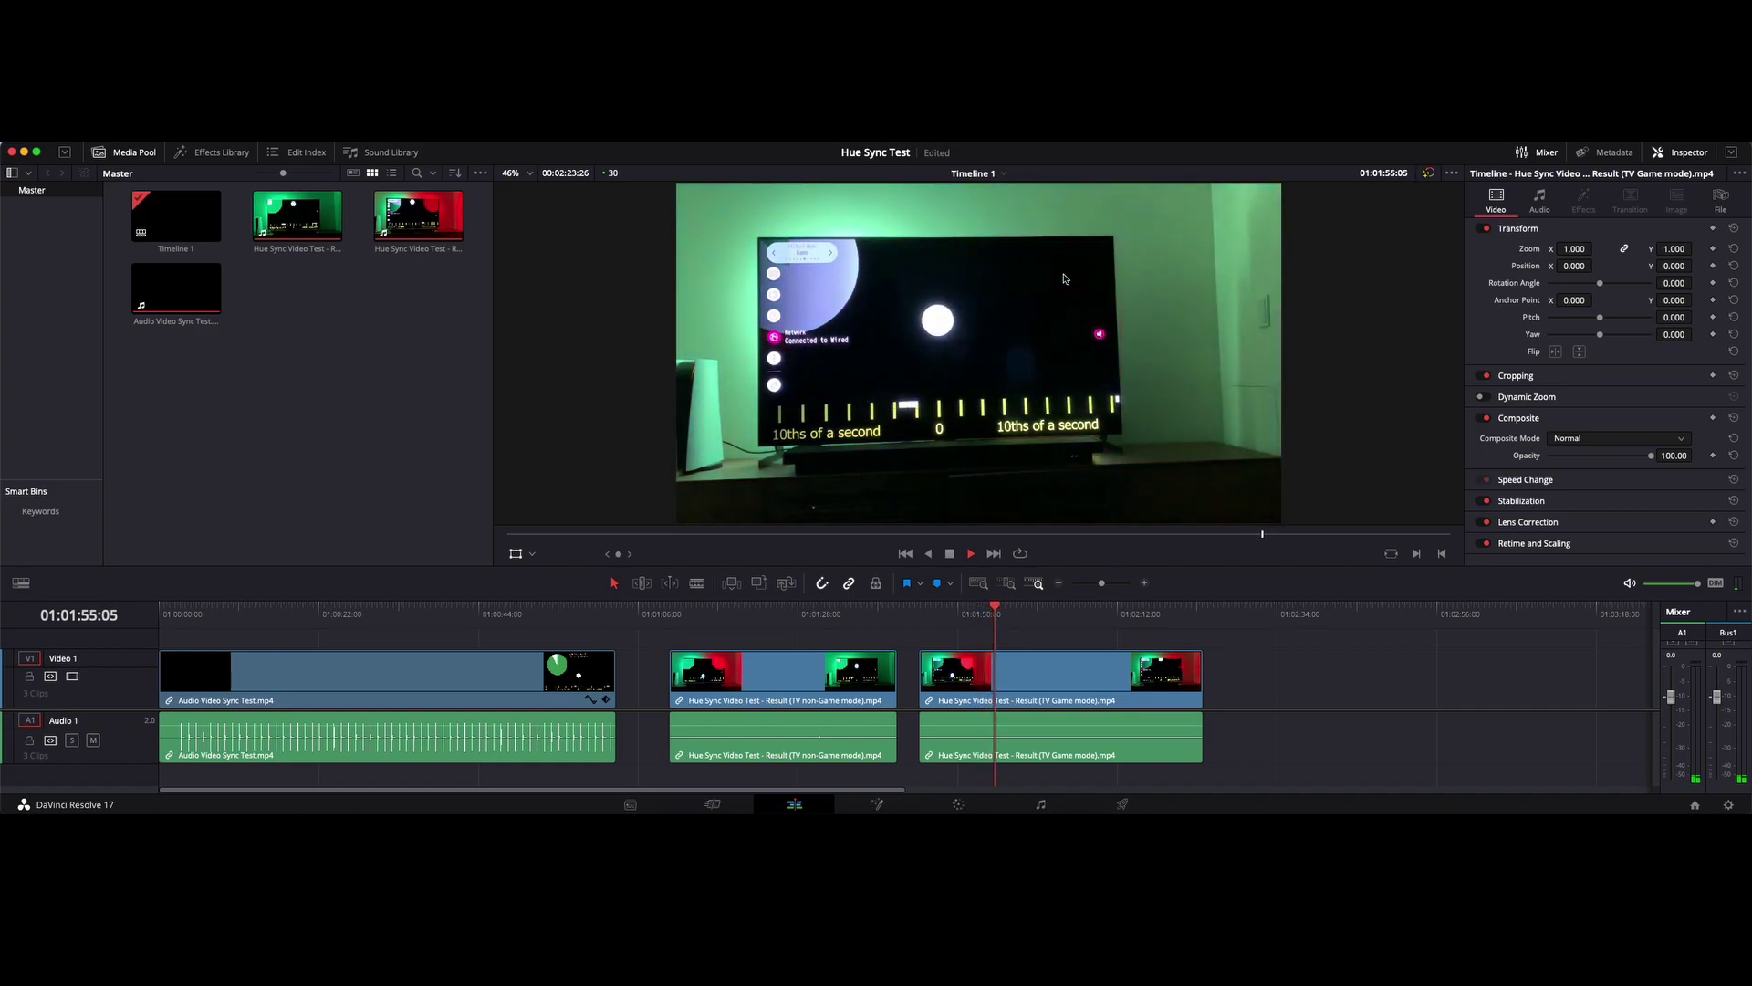
{"action": "key", "text": "space"}
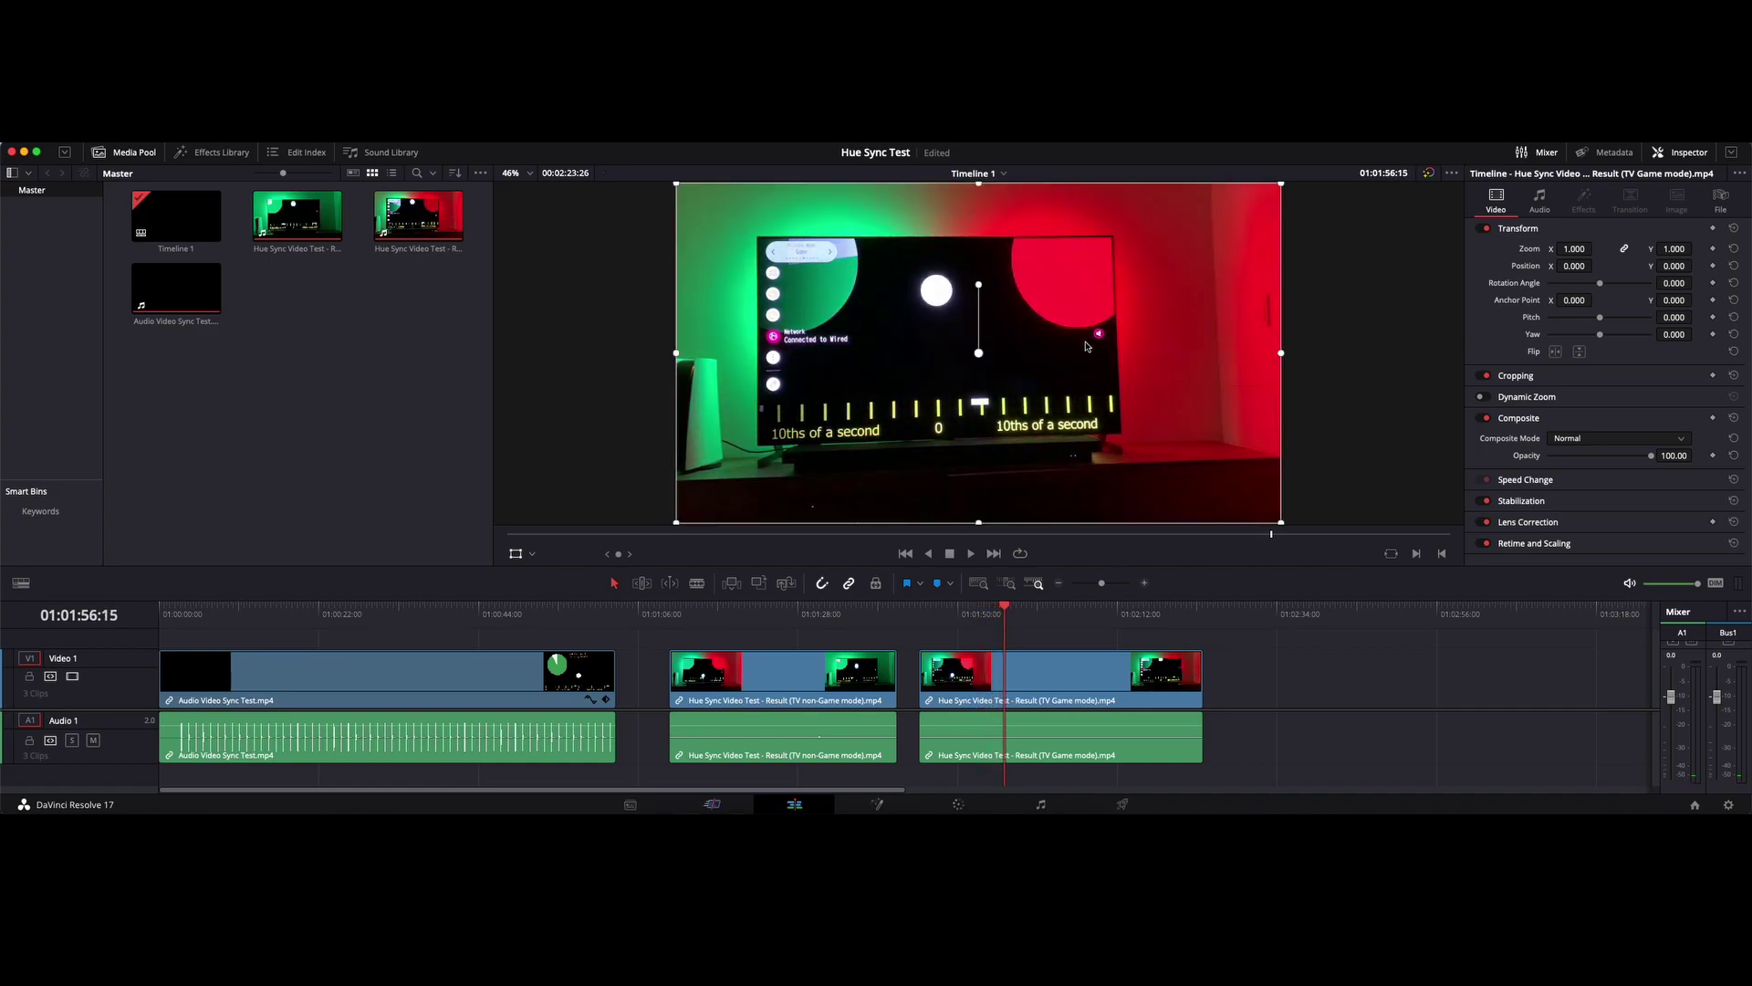
Step single frames forward to 01:01:57:13, where the room turns red
{"action": "key", "text": "Right"}
{"action": "key", "text": "Right"}
{"action": "key", "text": "Right"}
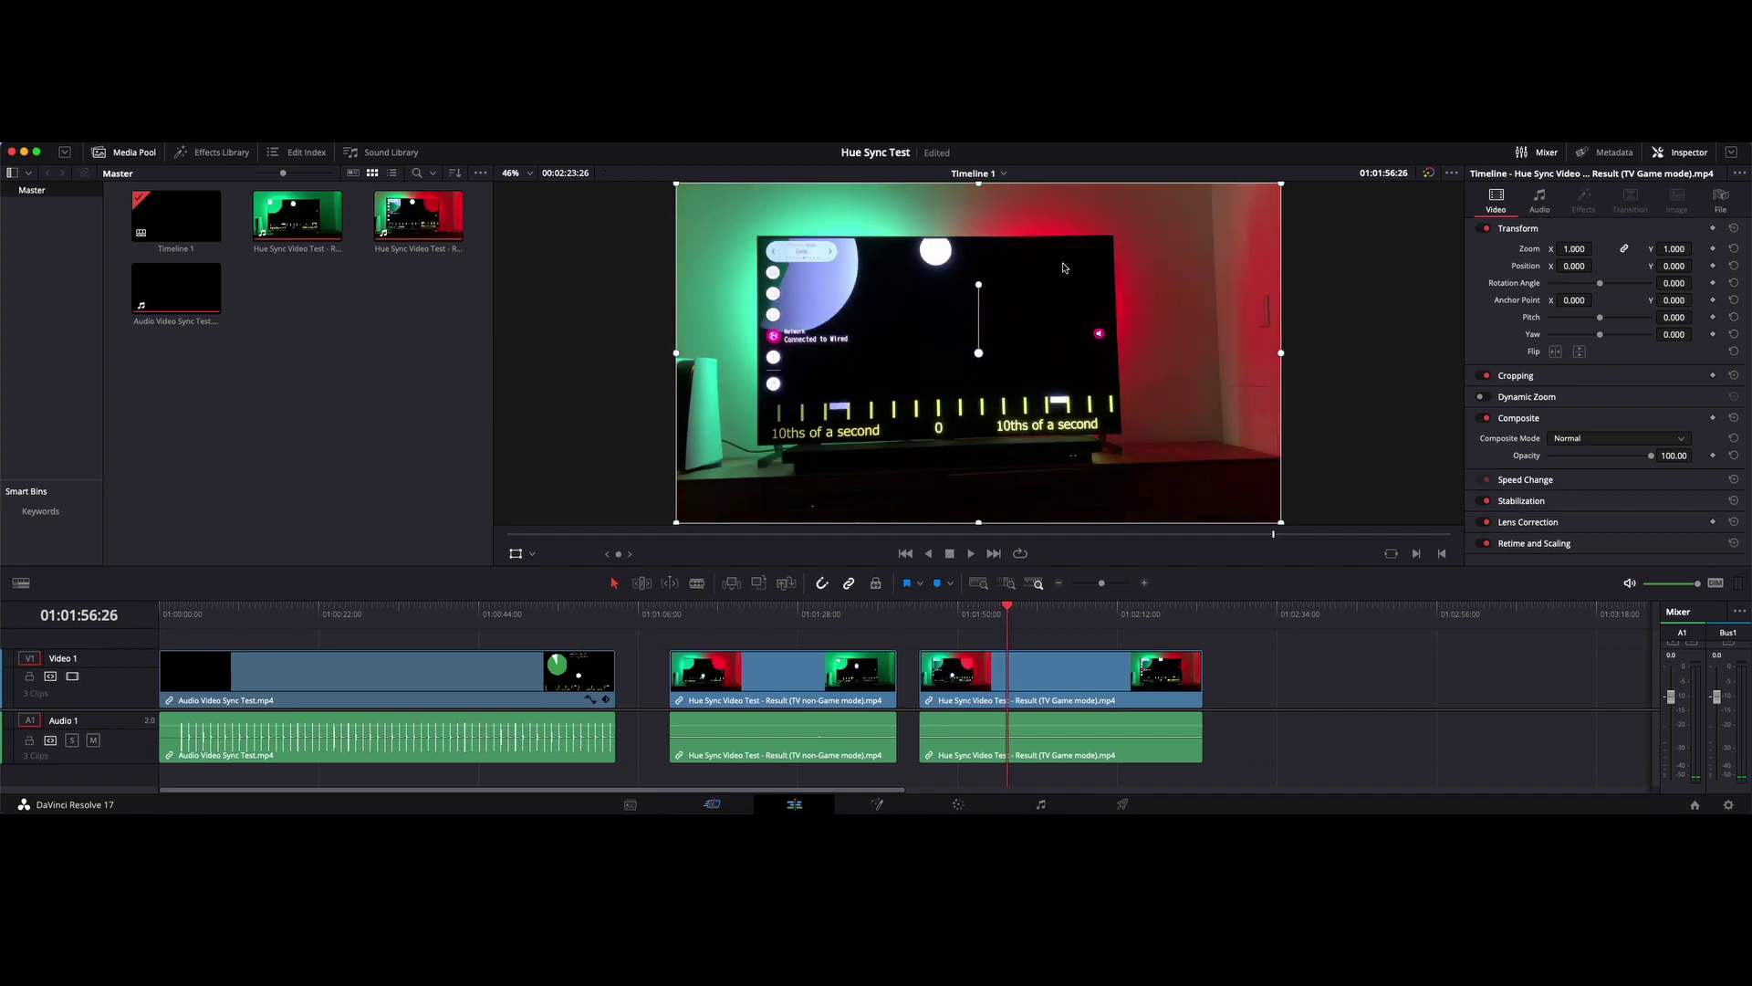
{"action": "key", "text": "Right"}
{"action": "key", "text": "Right"}
{"action": "key", "text": "Right"}
{"action": "key", "text": "Right"}
{"action": "key", "text": "Right"}
{"action": "key", "text": "Right"}
{"action": "key", "text": "Right"}
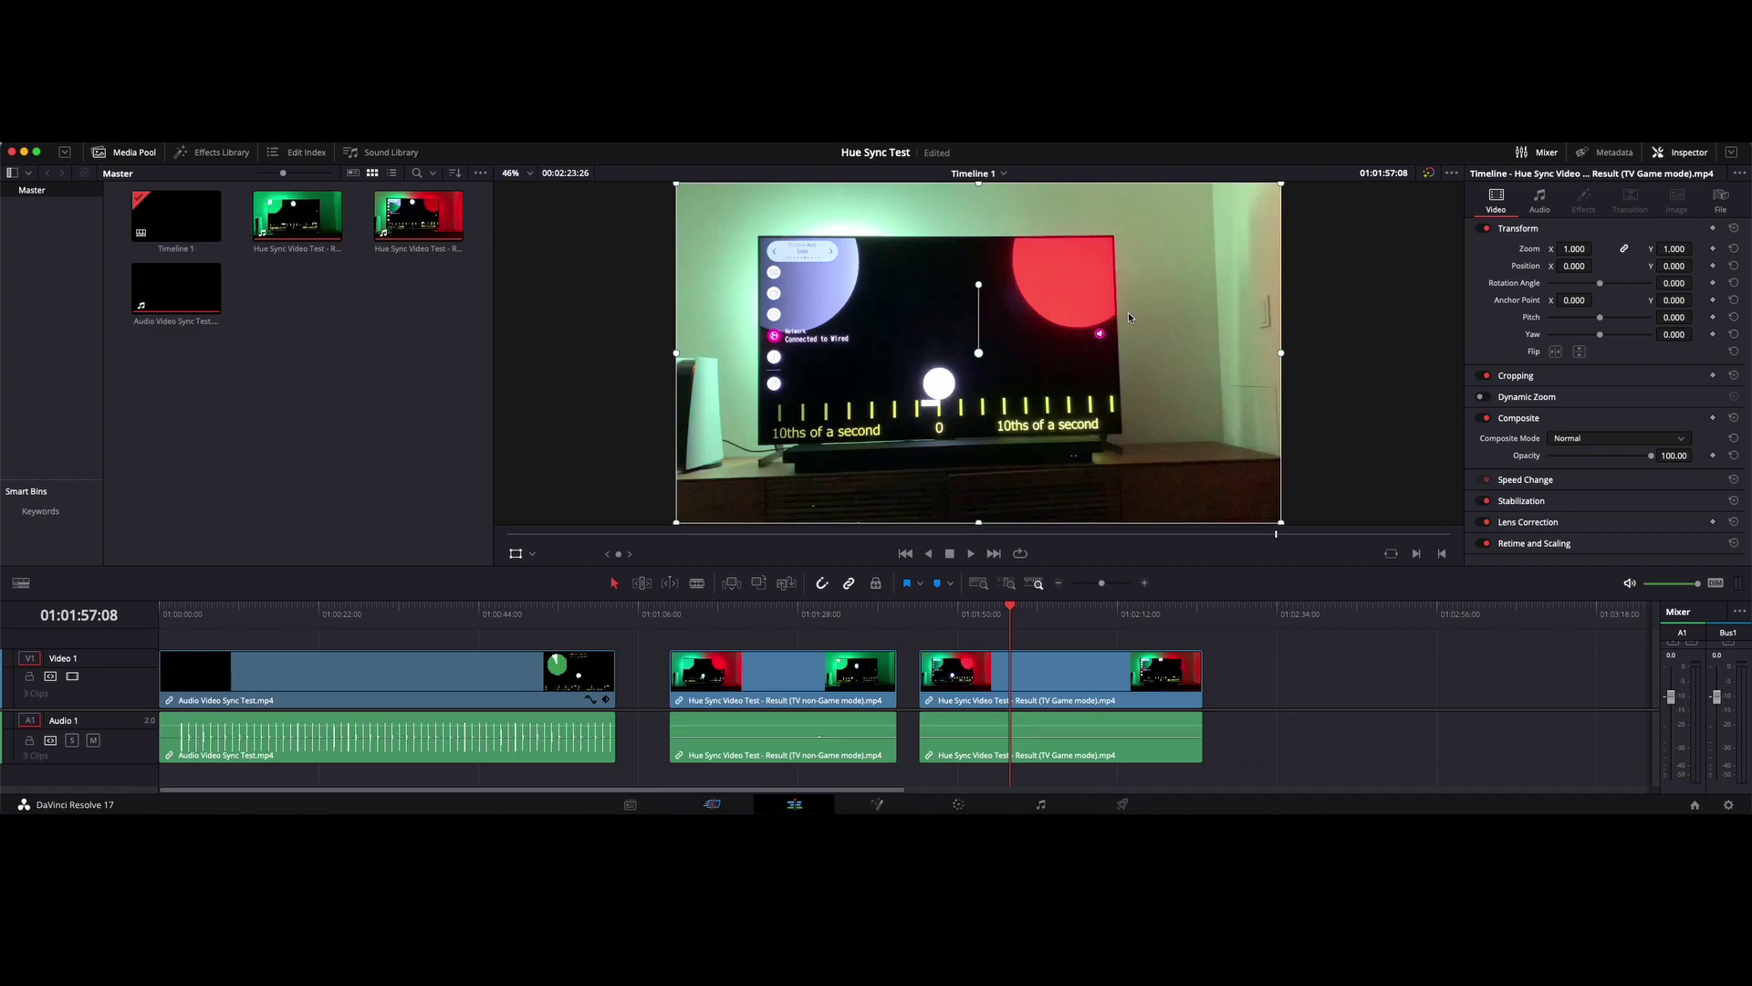
{"action": "key", "text": "Right"}
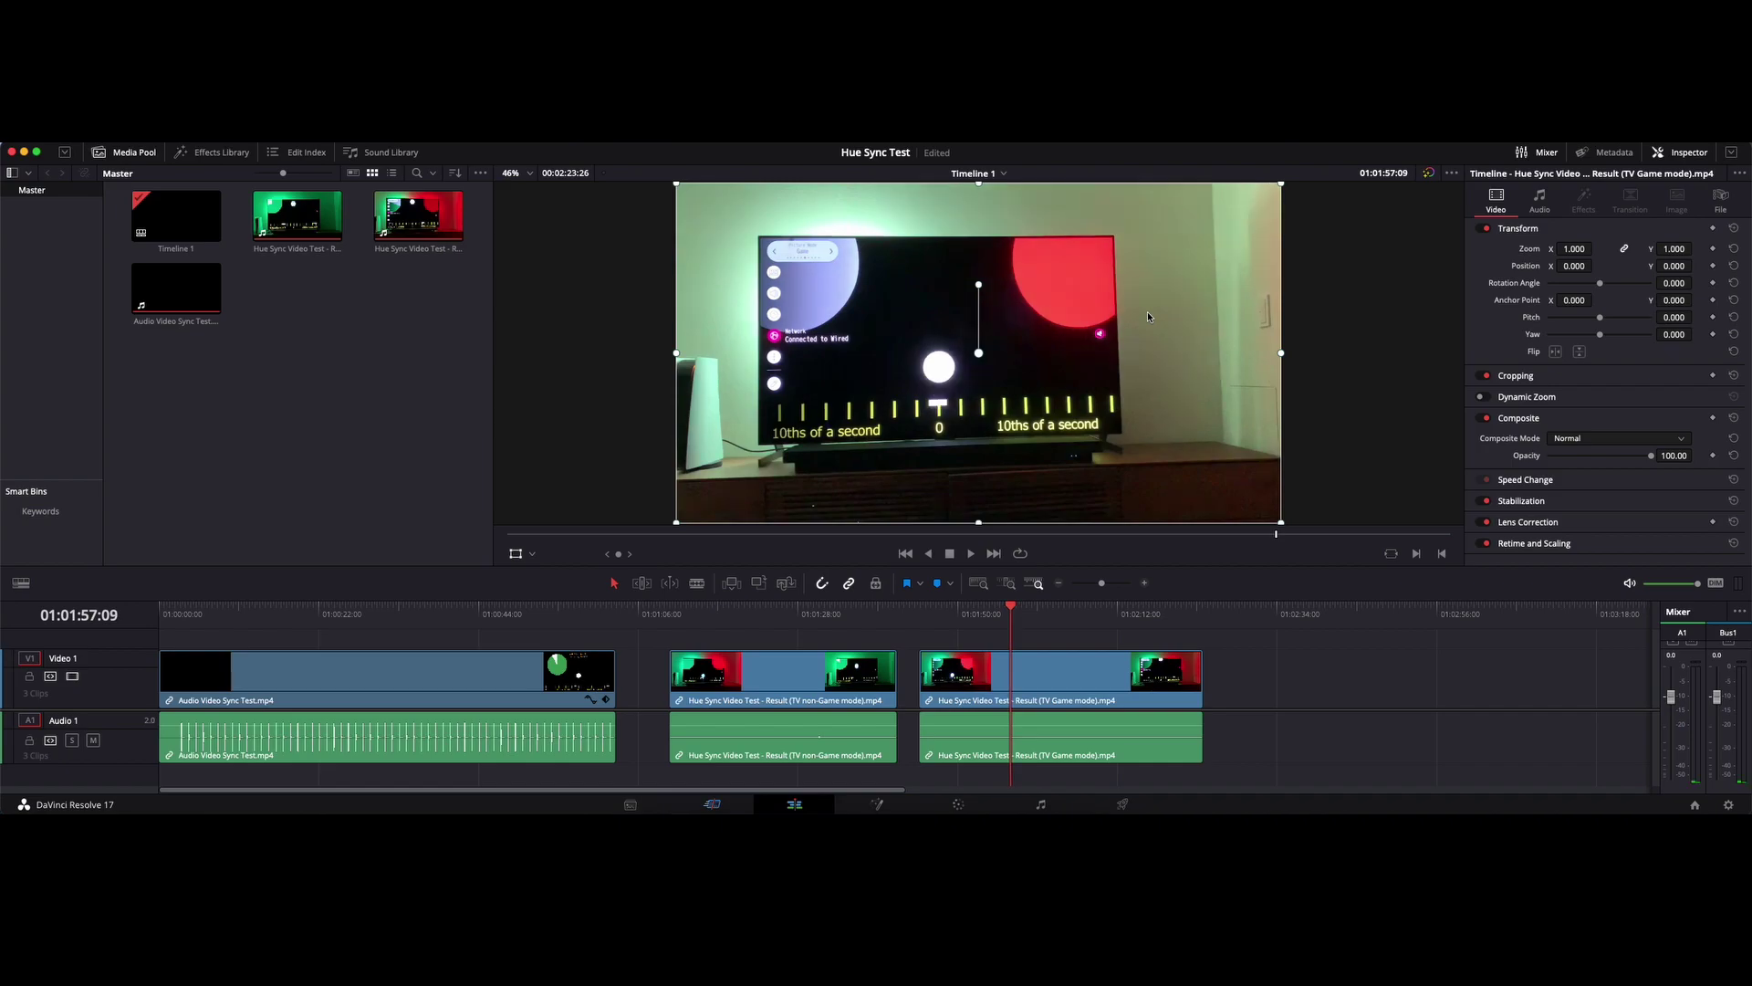
{"action": "key", "text": "Right"}
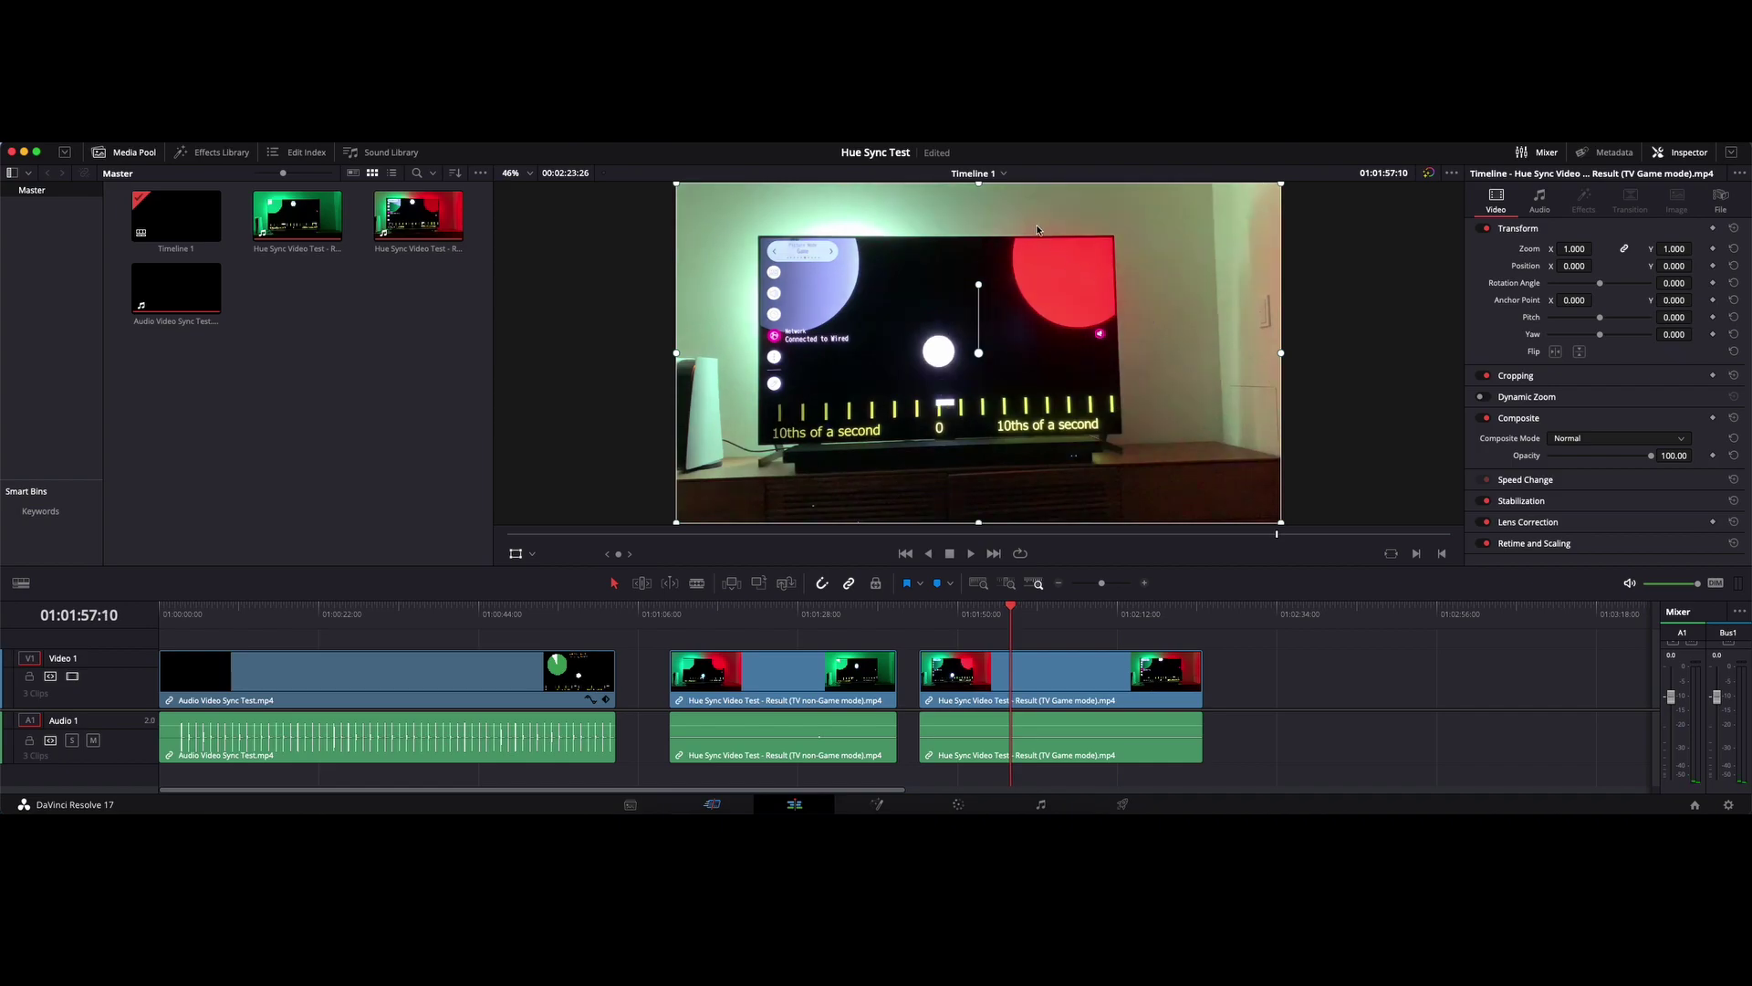
{"action": "key", "text": "Right"}
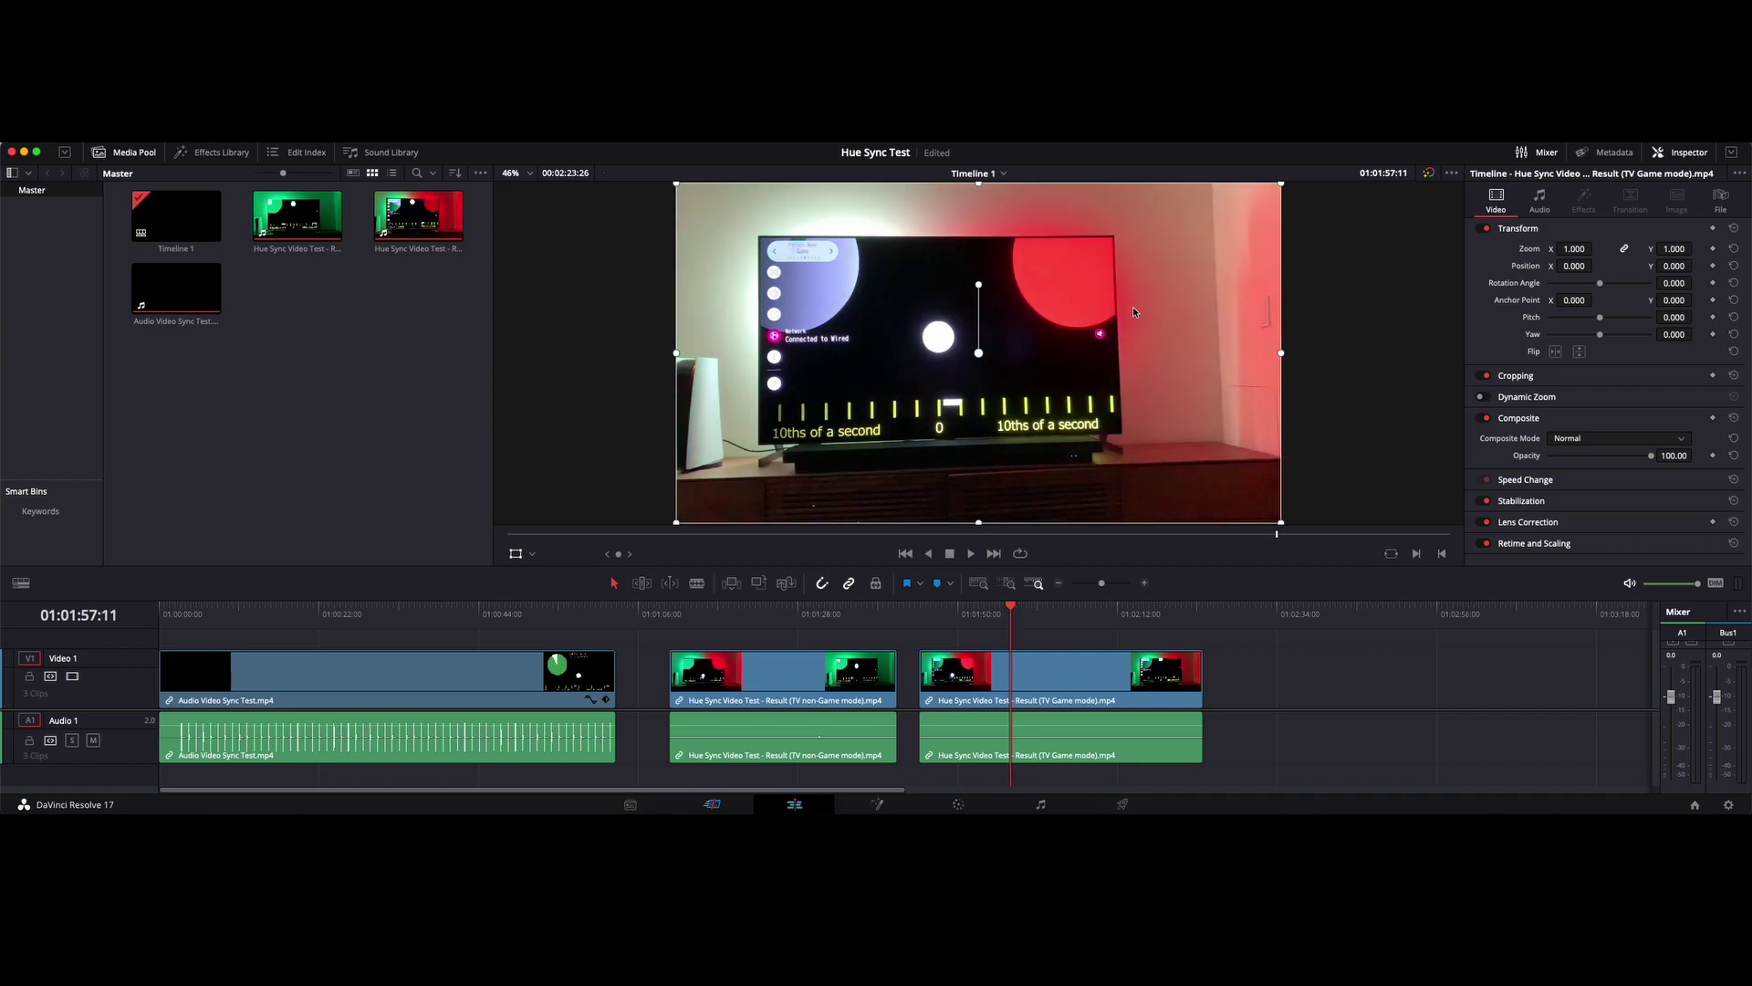
{"action": "key", "text": "Right"}
{"action": "key", "text": "Right"}
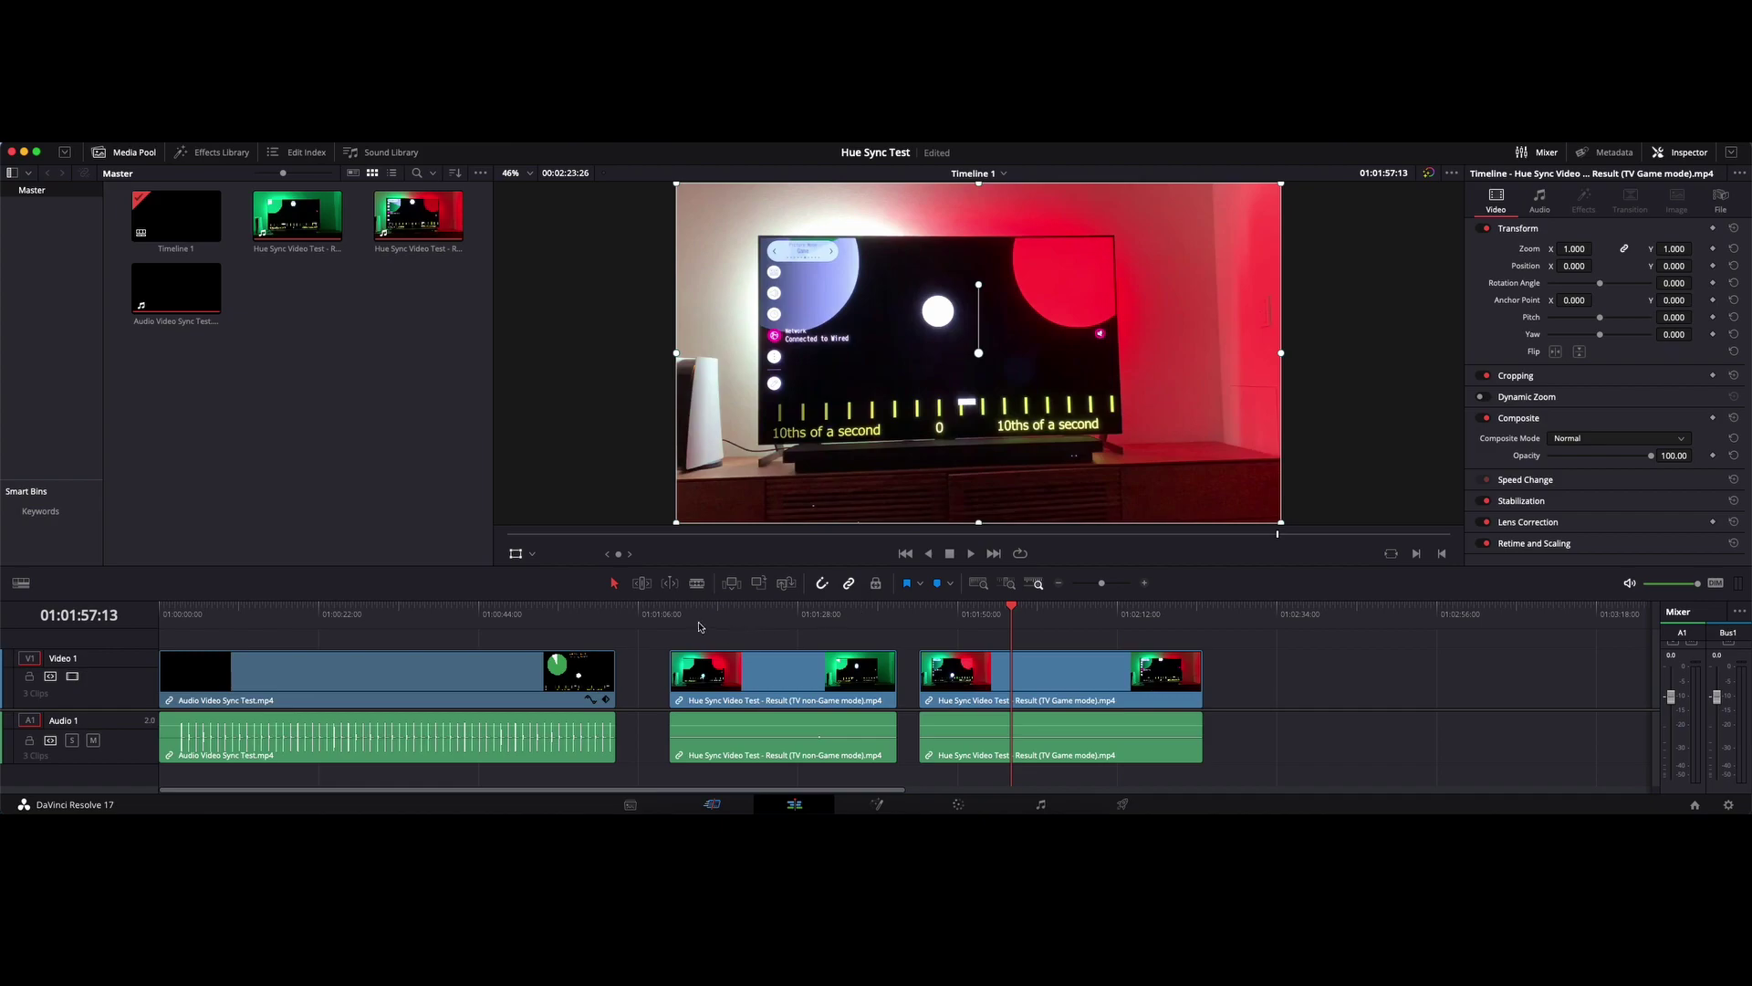
Jump to the TV non-Game mode clip and play part of it
{"action": "left_click", "coordinate": [671, 610]}
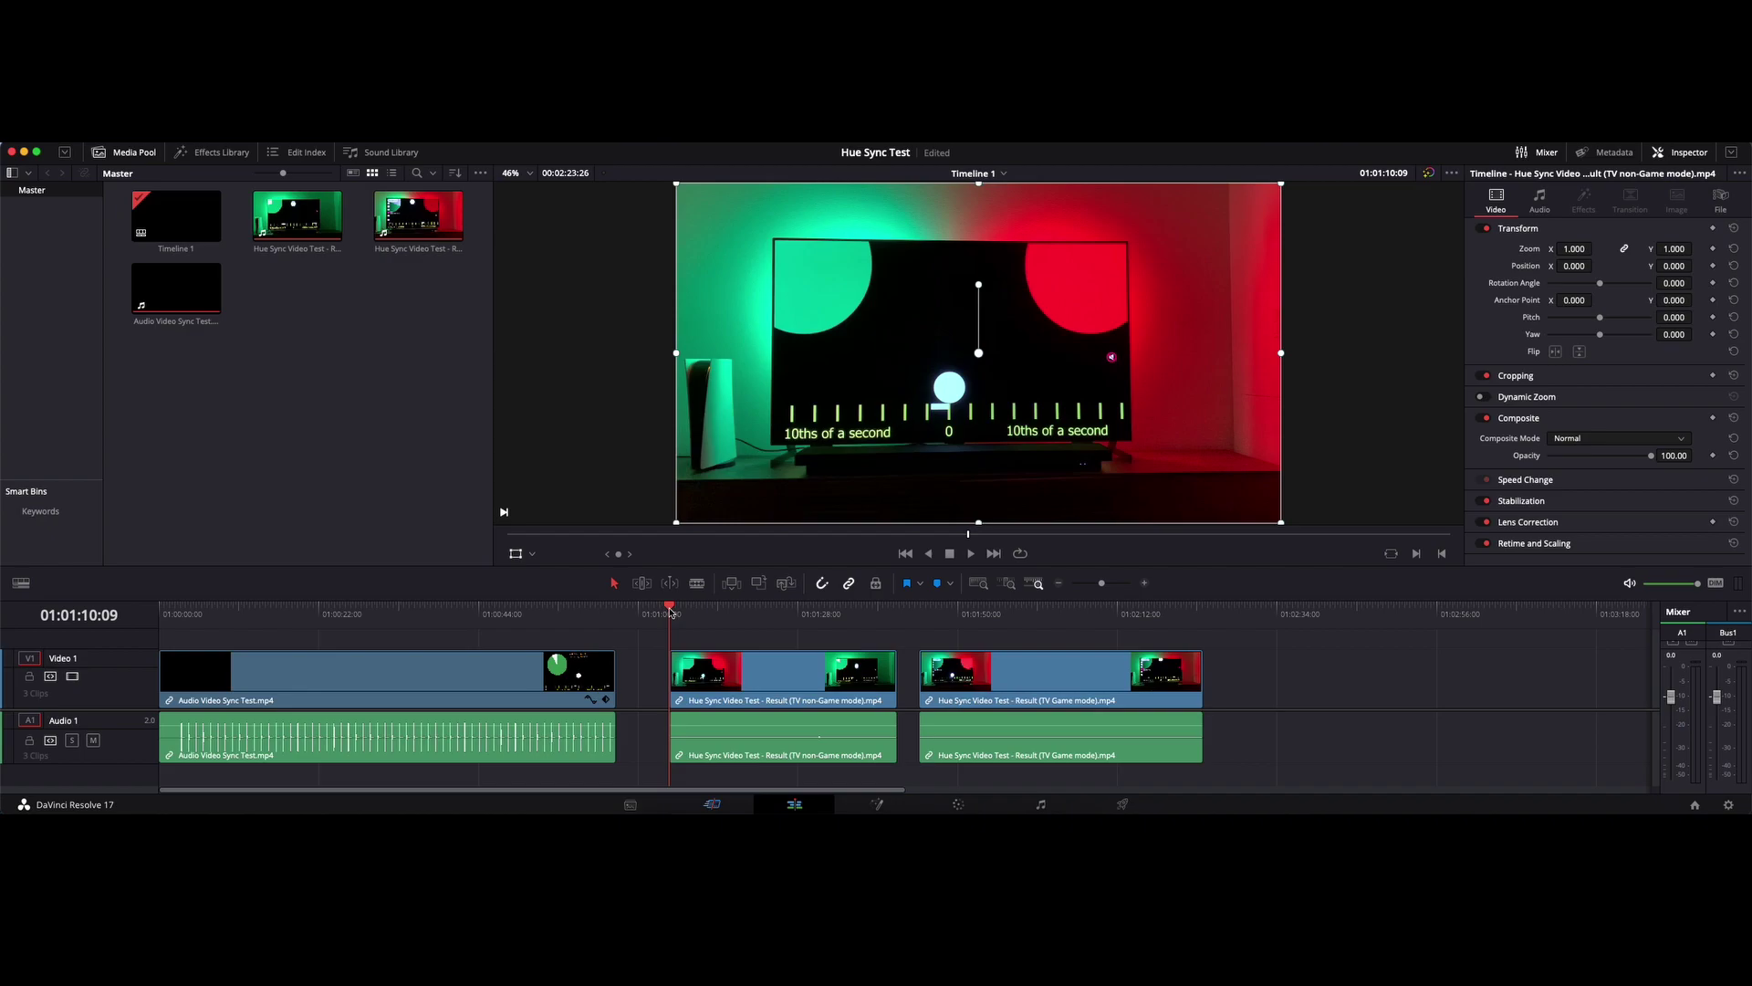
{"action": "key", "text": "space"}
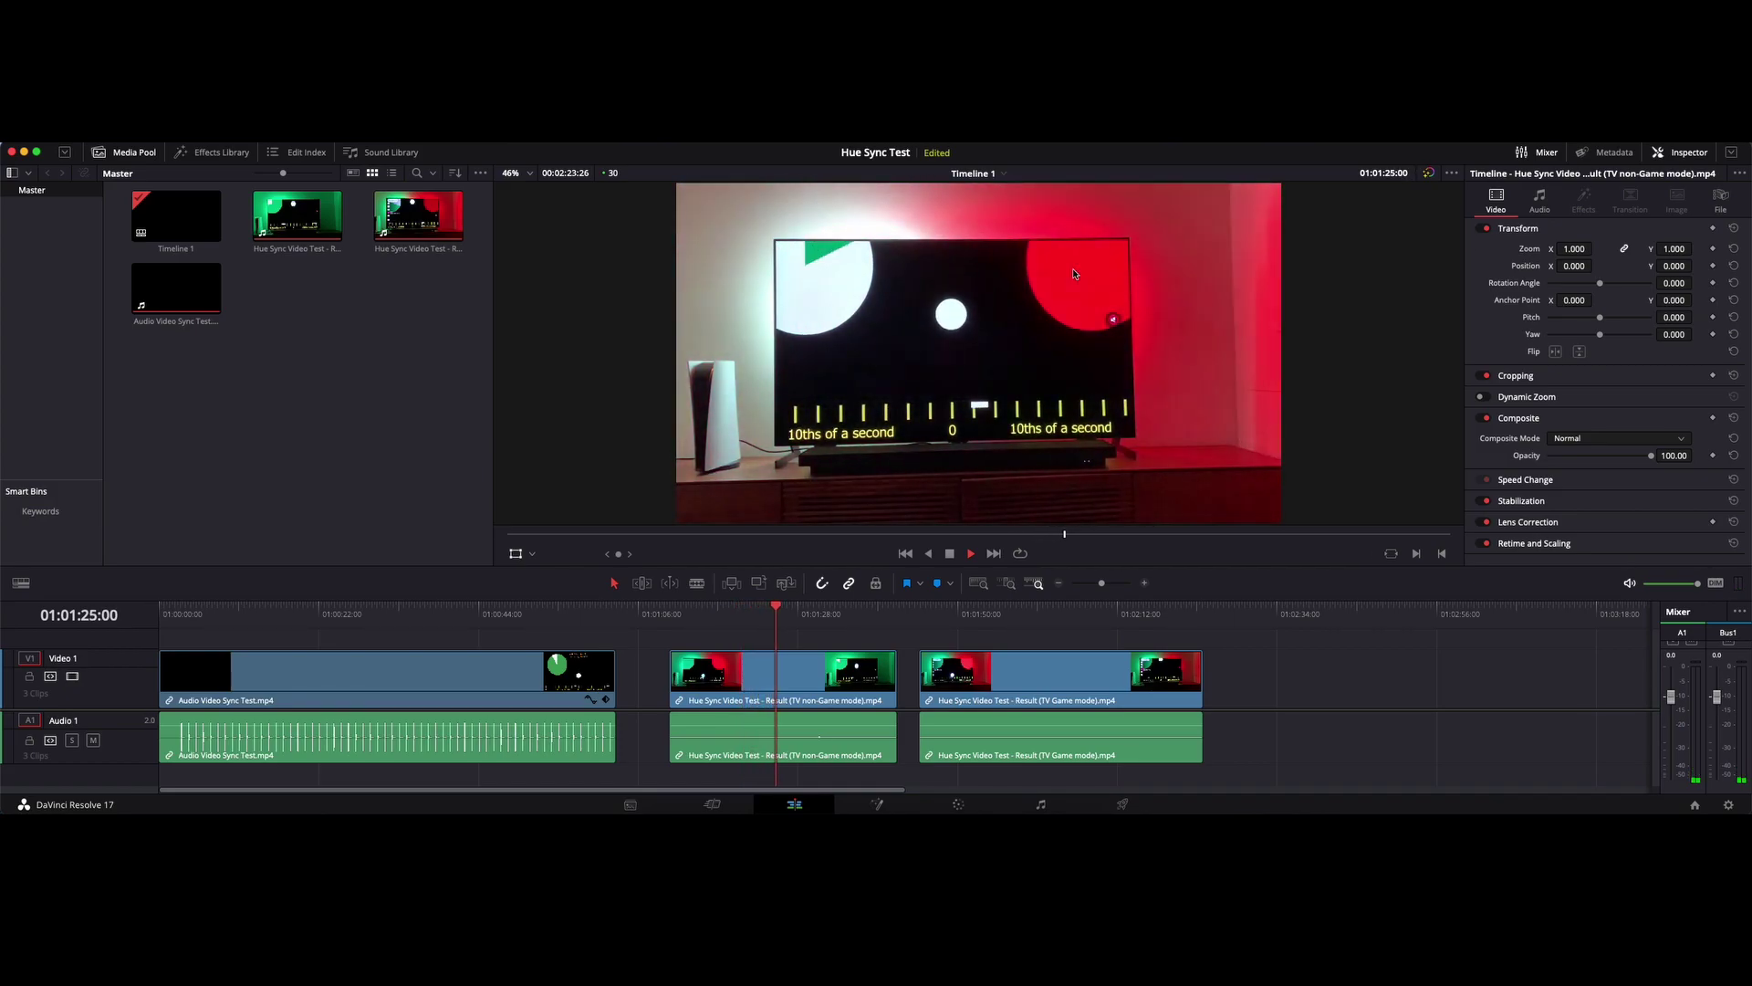
{"action": "key", "text": "space"}
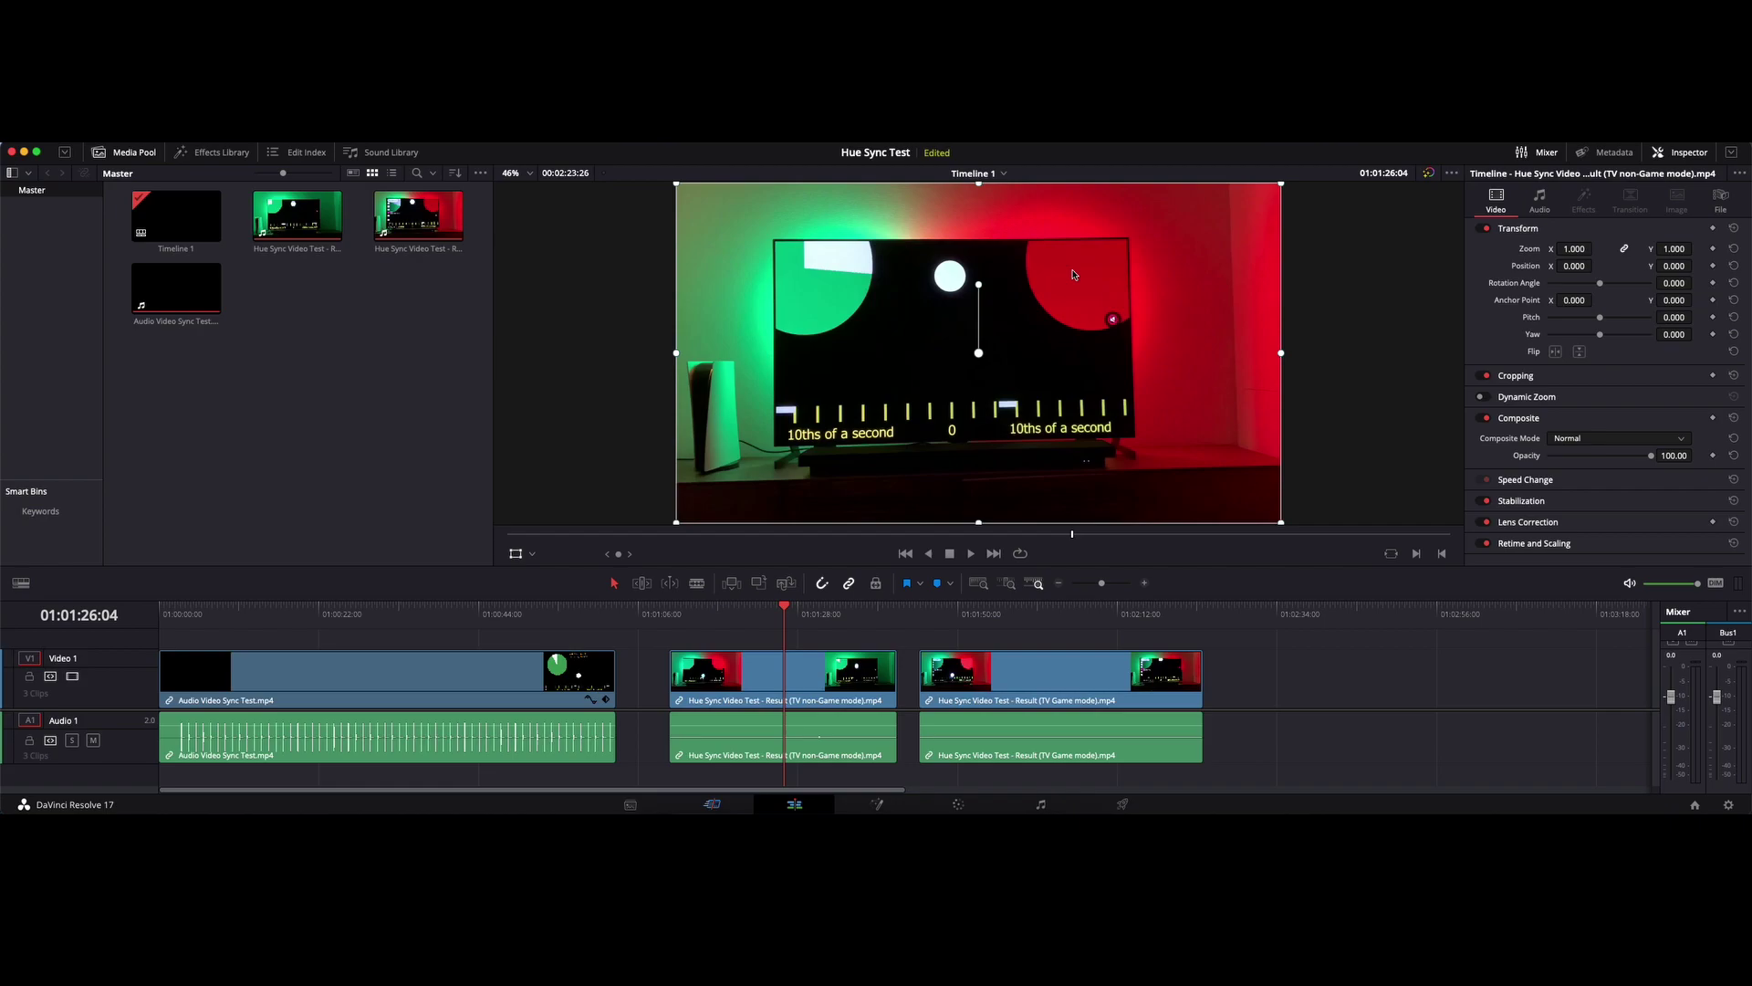
Step frames 01:01:21:22–01:01:21:25, from the TV's red circle until the wall turns red
{"action": "left_click", "coordinate": [751, 617]}
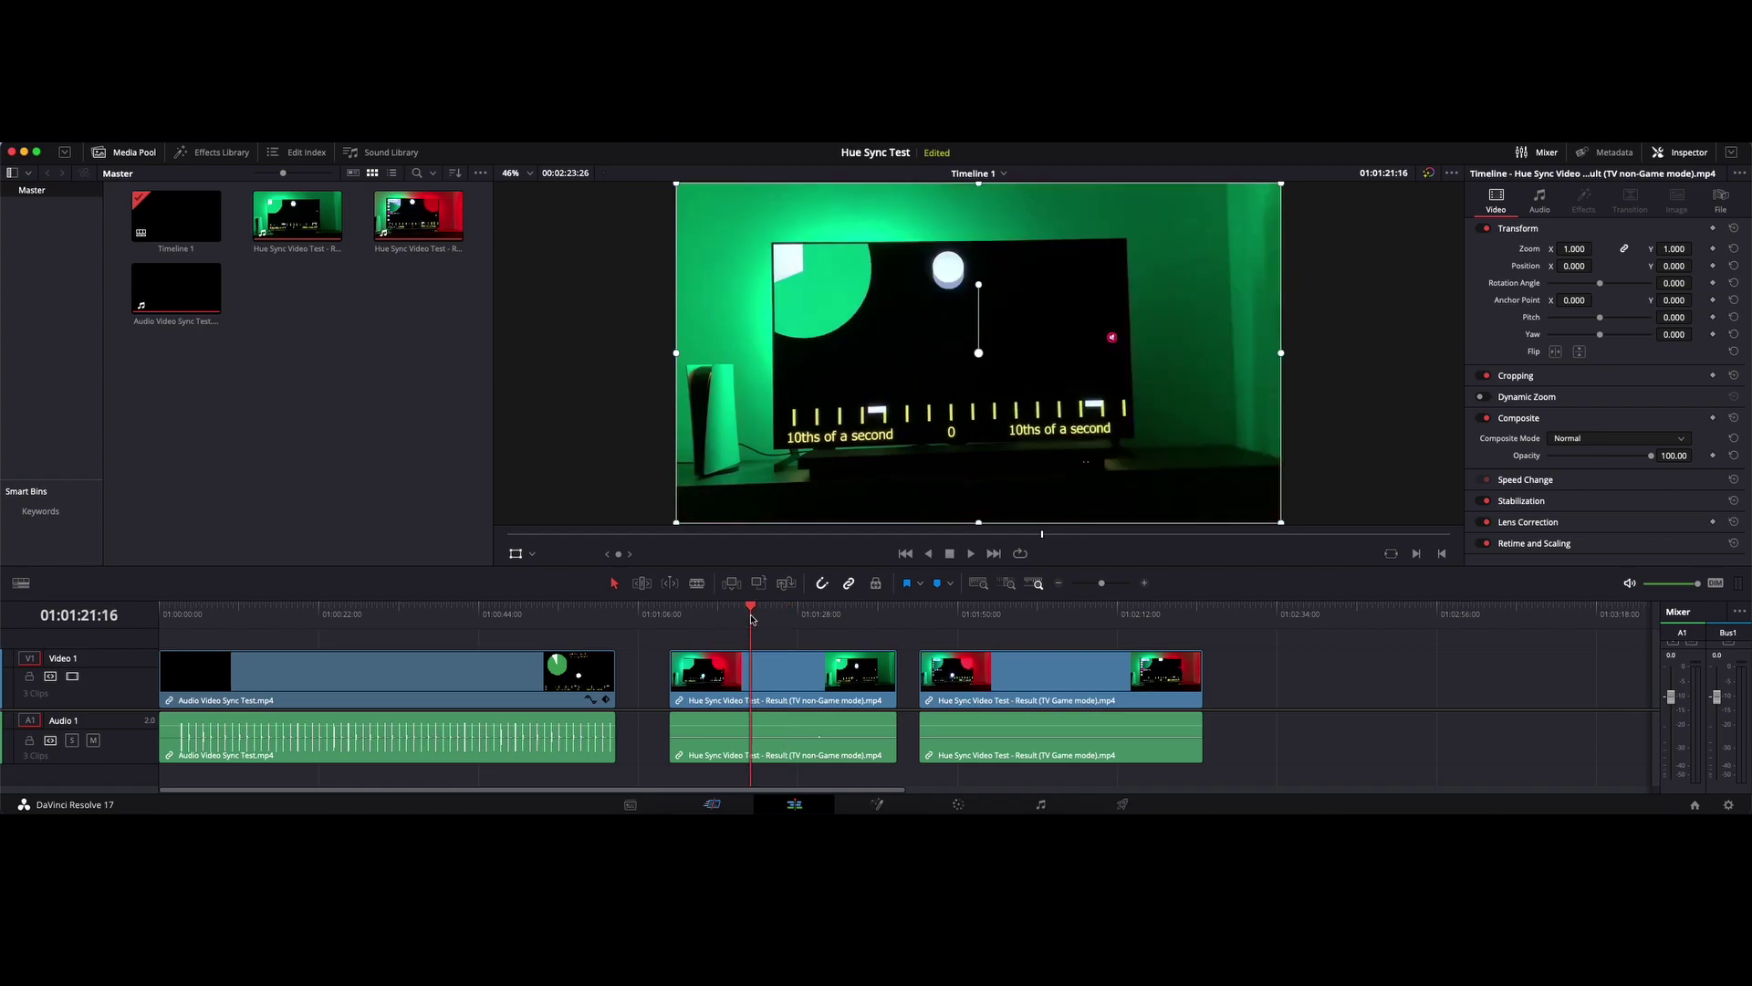
{"action": "key", "text": "Right"}
{"action": "key", "text": "Right"}
{"action": "key", "text": "Right"}
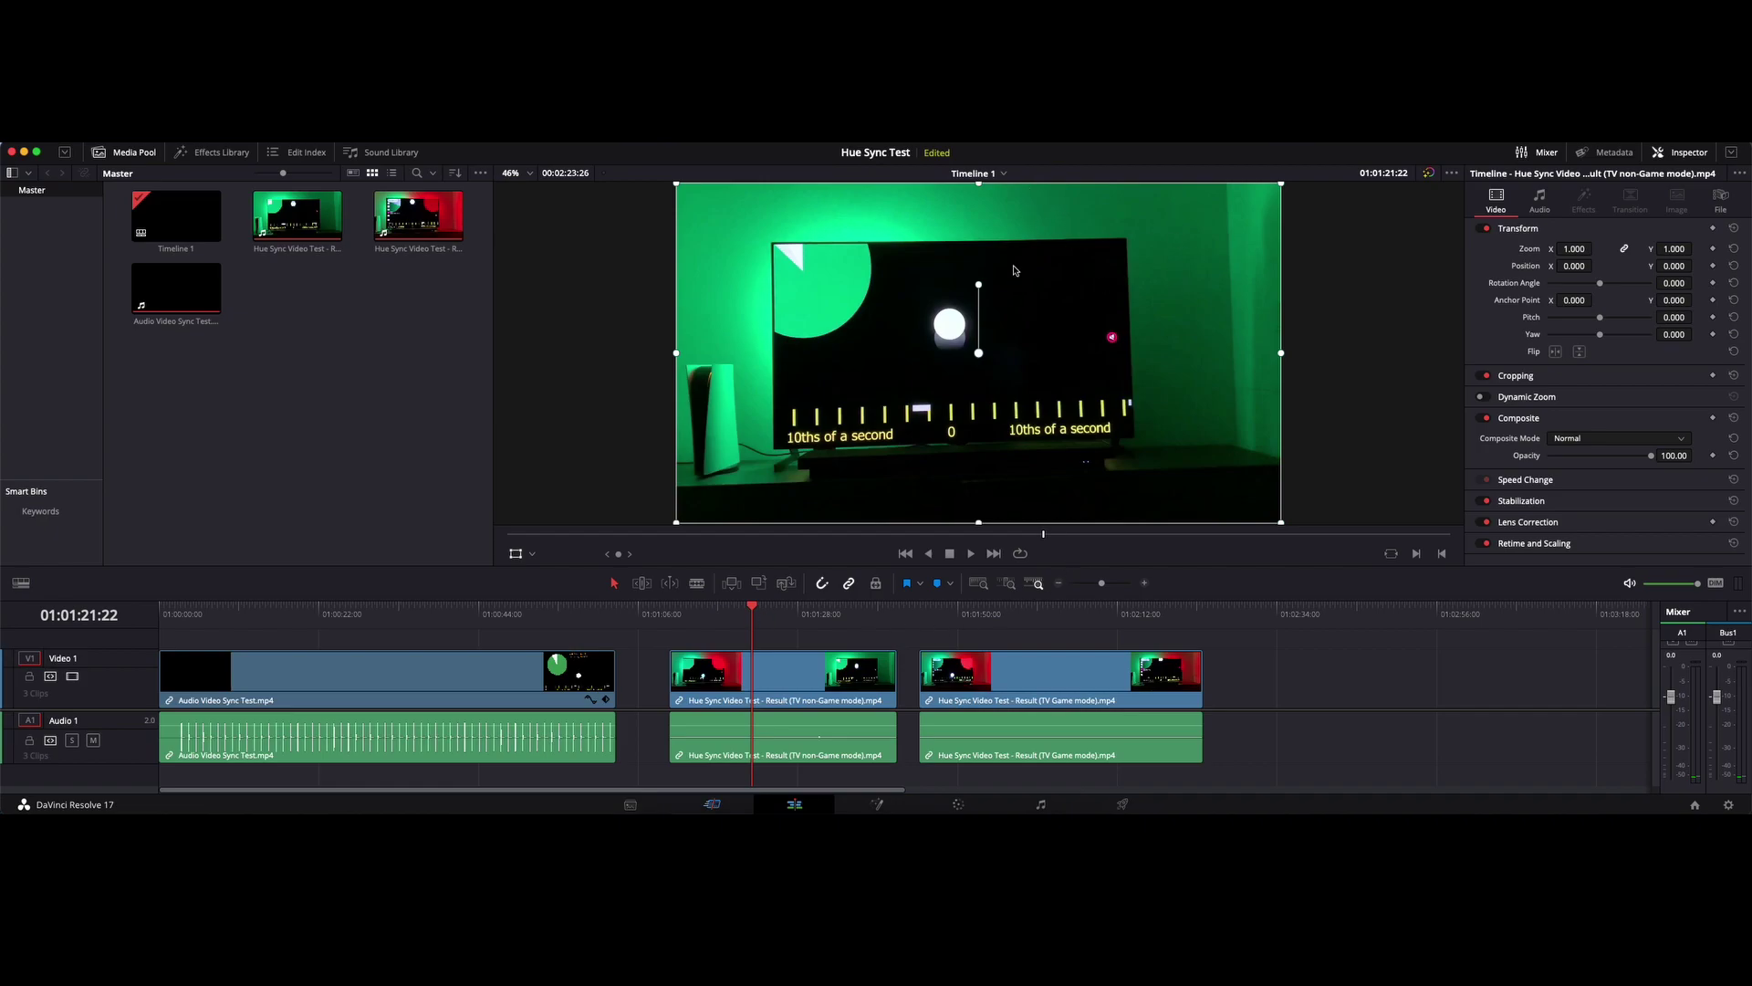
{"action": "key", "text": "Right"}
{"action": "key", "text": "Right"}
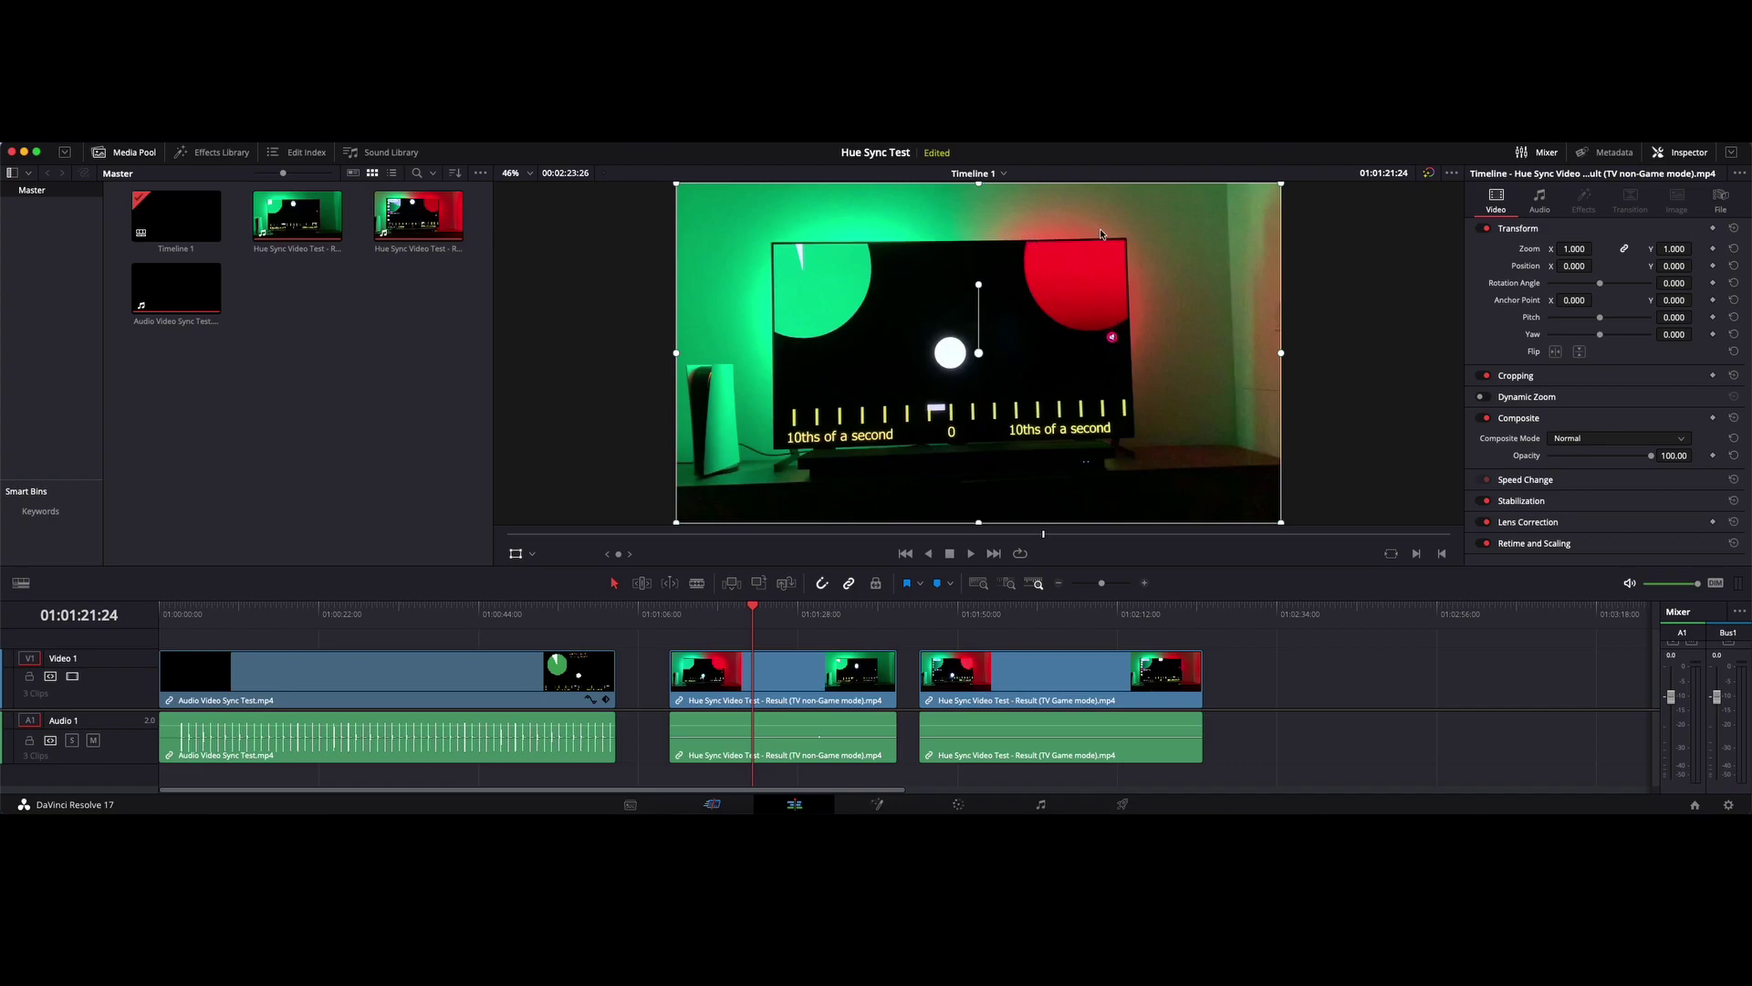
{"action": "key", "text": "Left"}
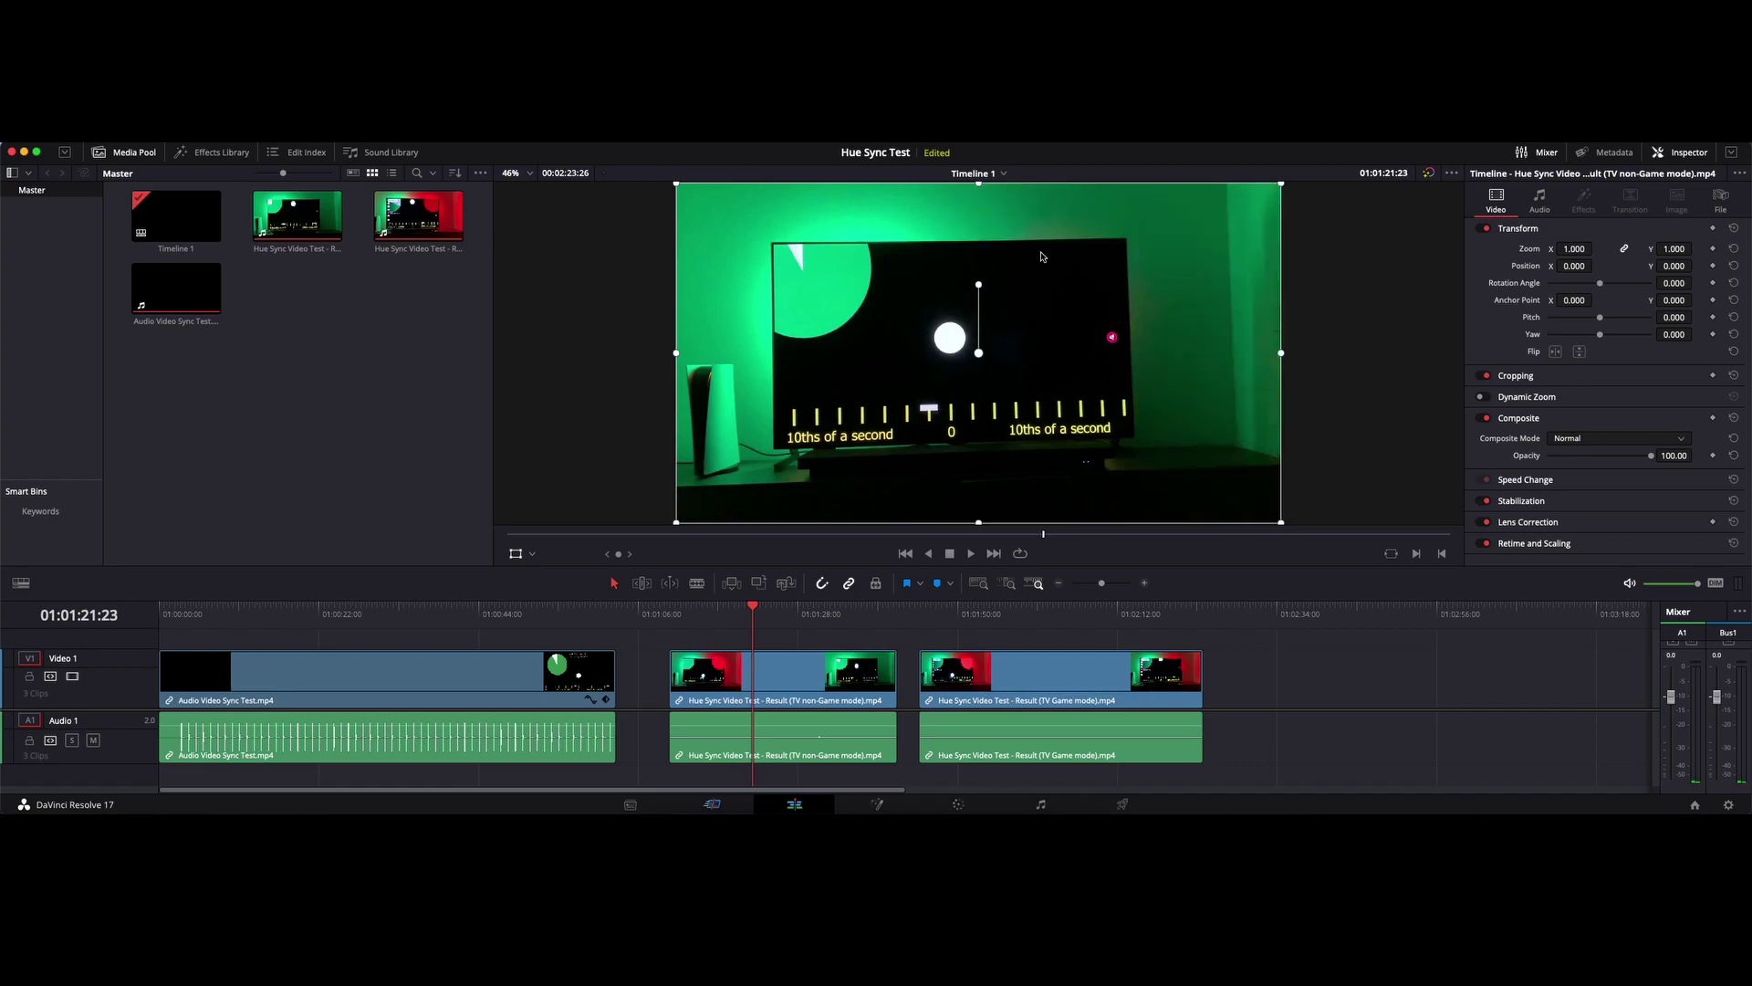
{"action": "key", "text": "Right"}
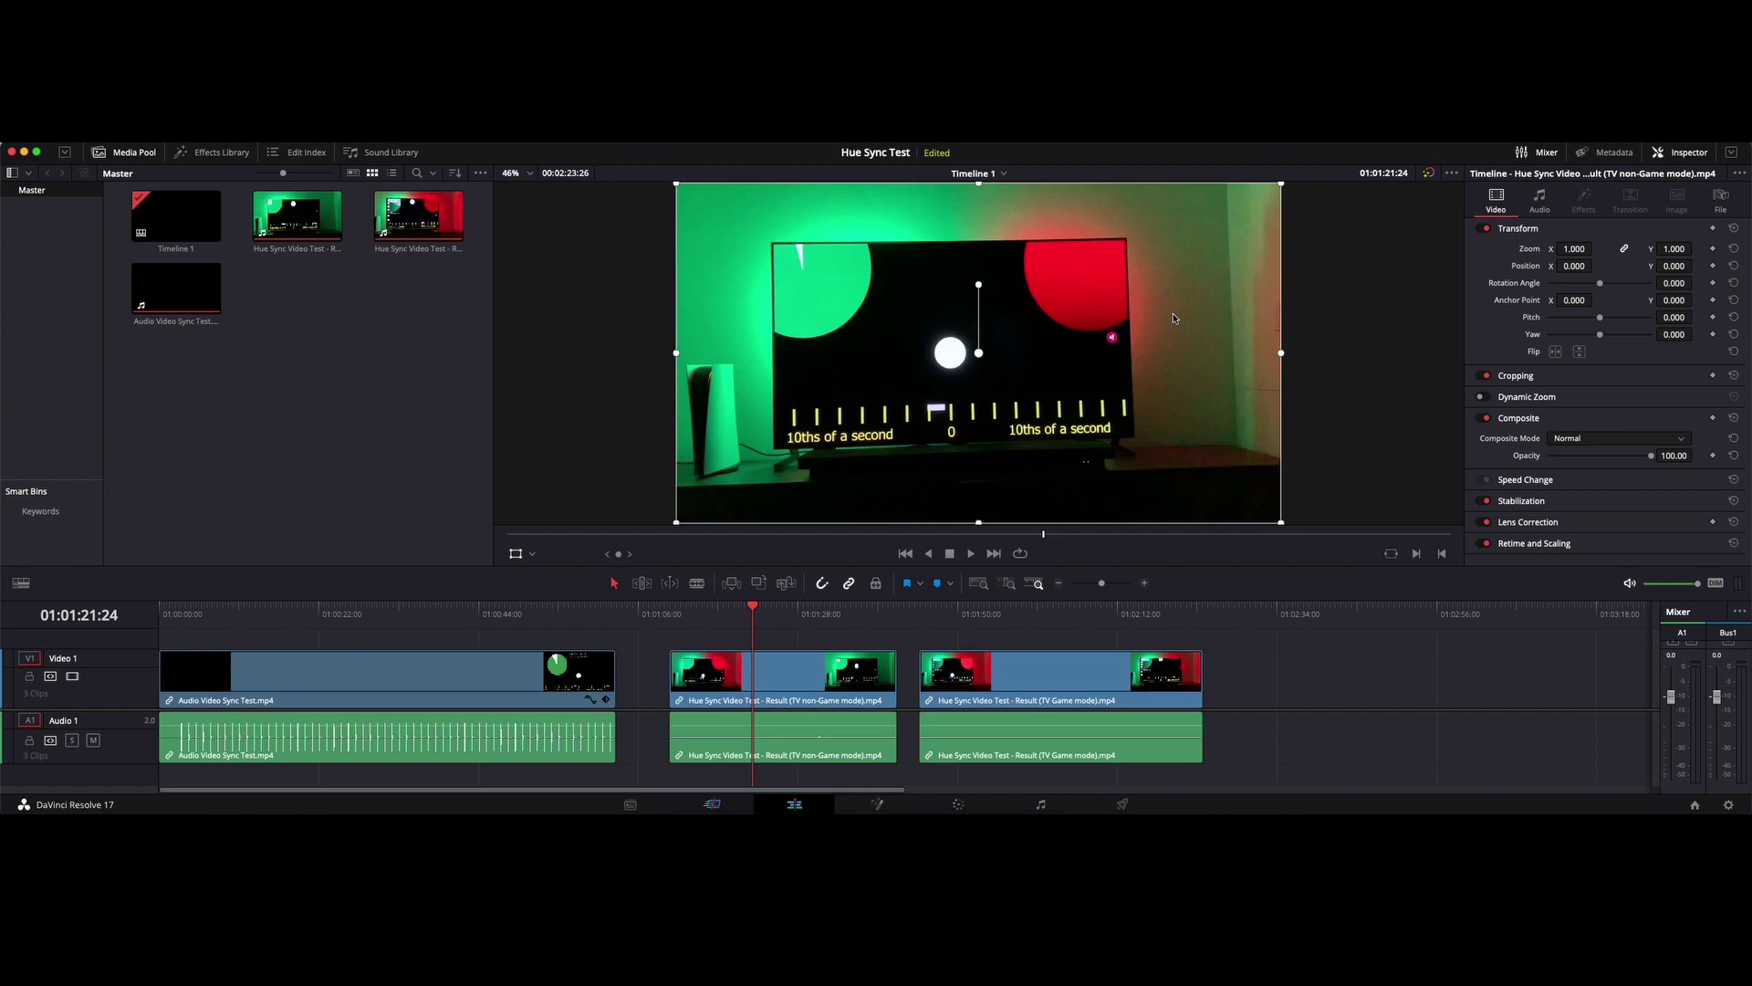
{"action": "key", "text": "Right"}
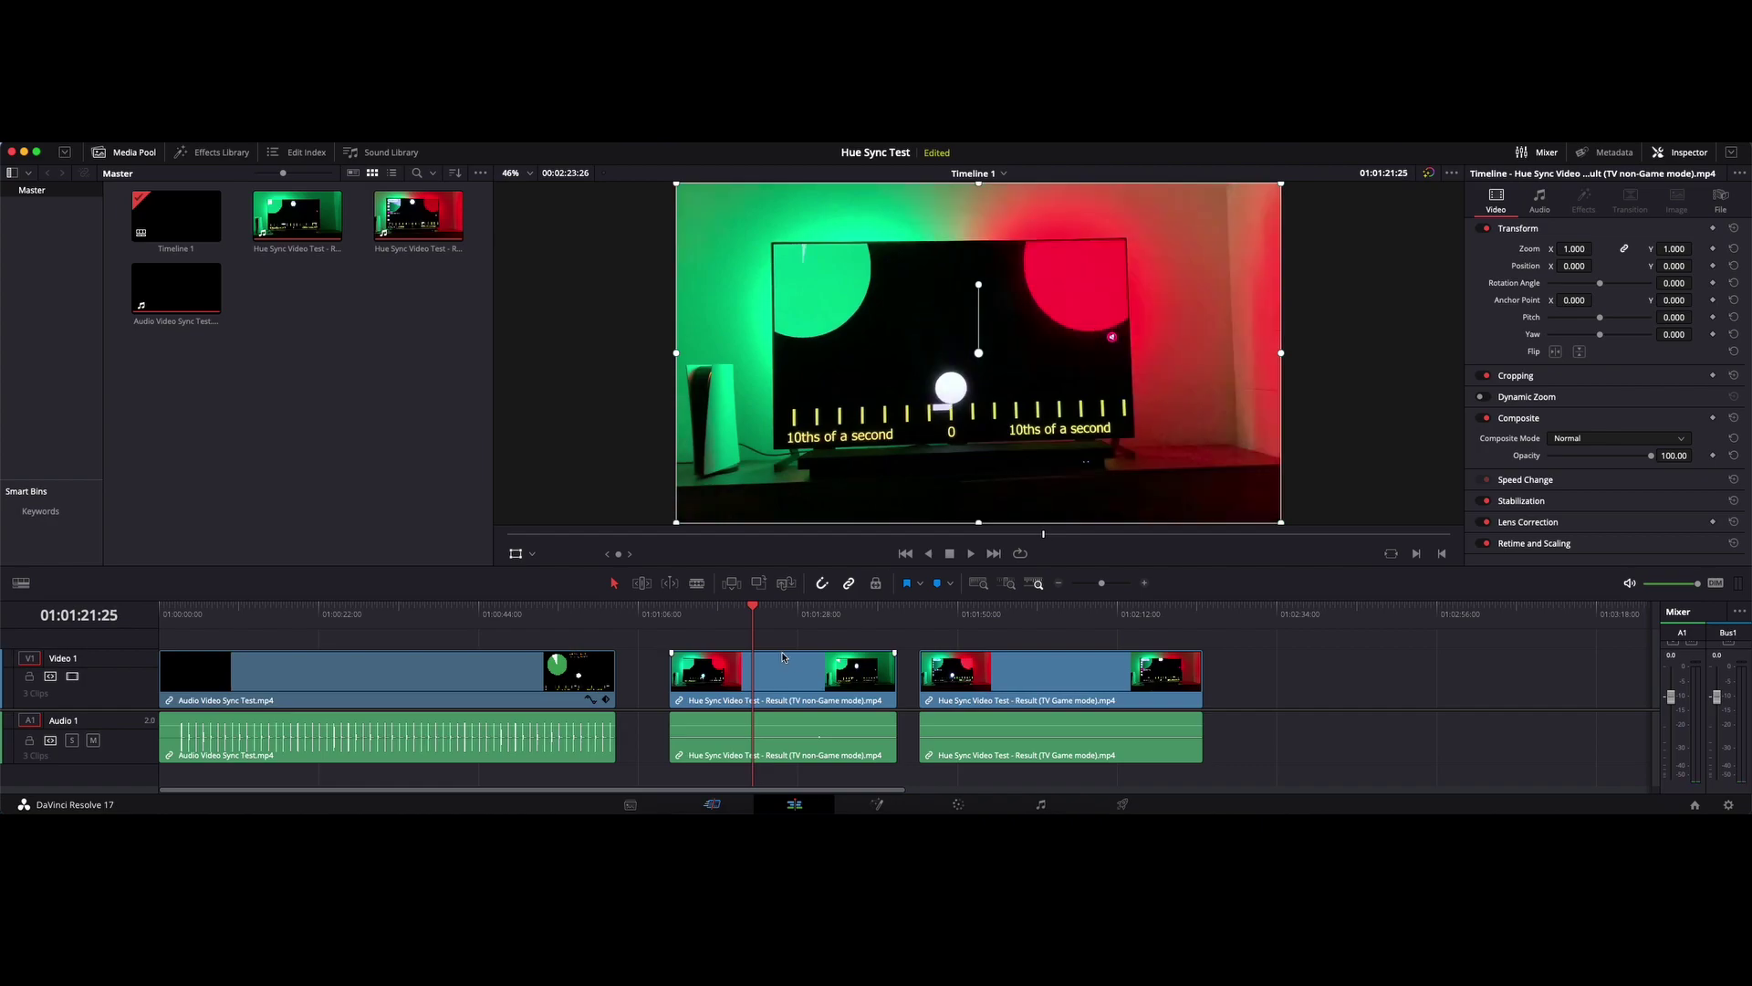
Scrub to the next red flash near 01:01:28:23 and step frames until the wall is red
{"action": "left_click_drag", "start_coordinate": [790, 610], "coordinate": [803, 611]}
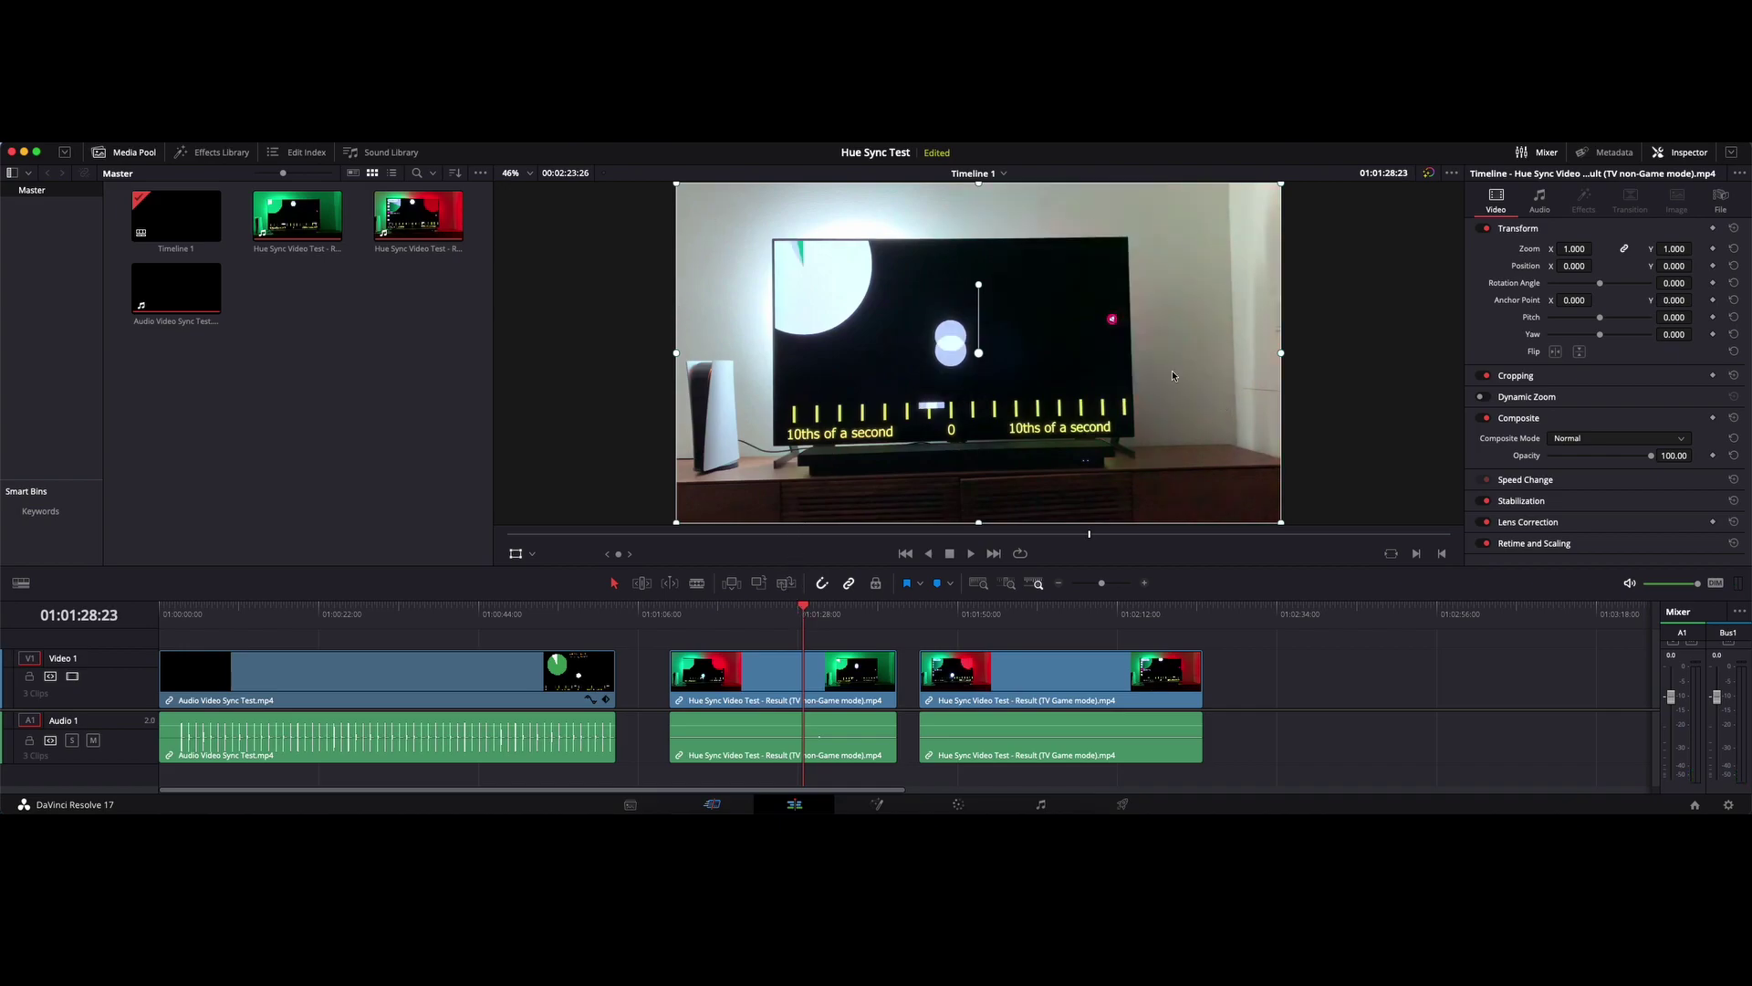
{"action": "key", "text": "Right"}
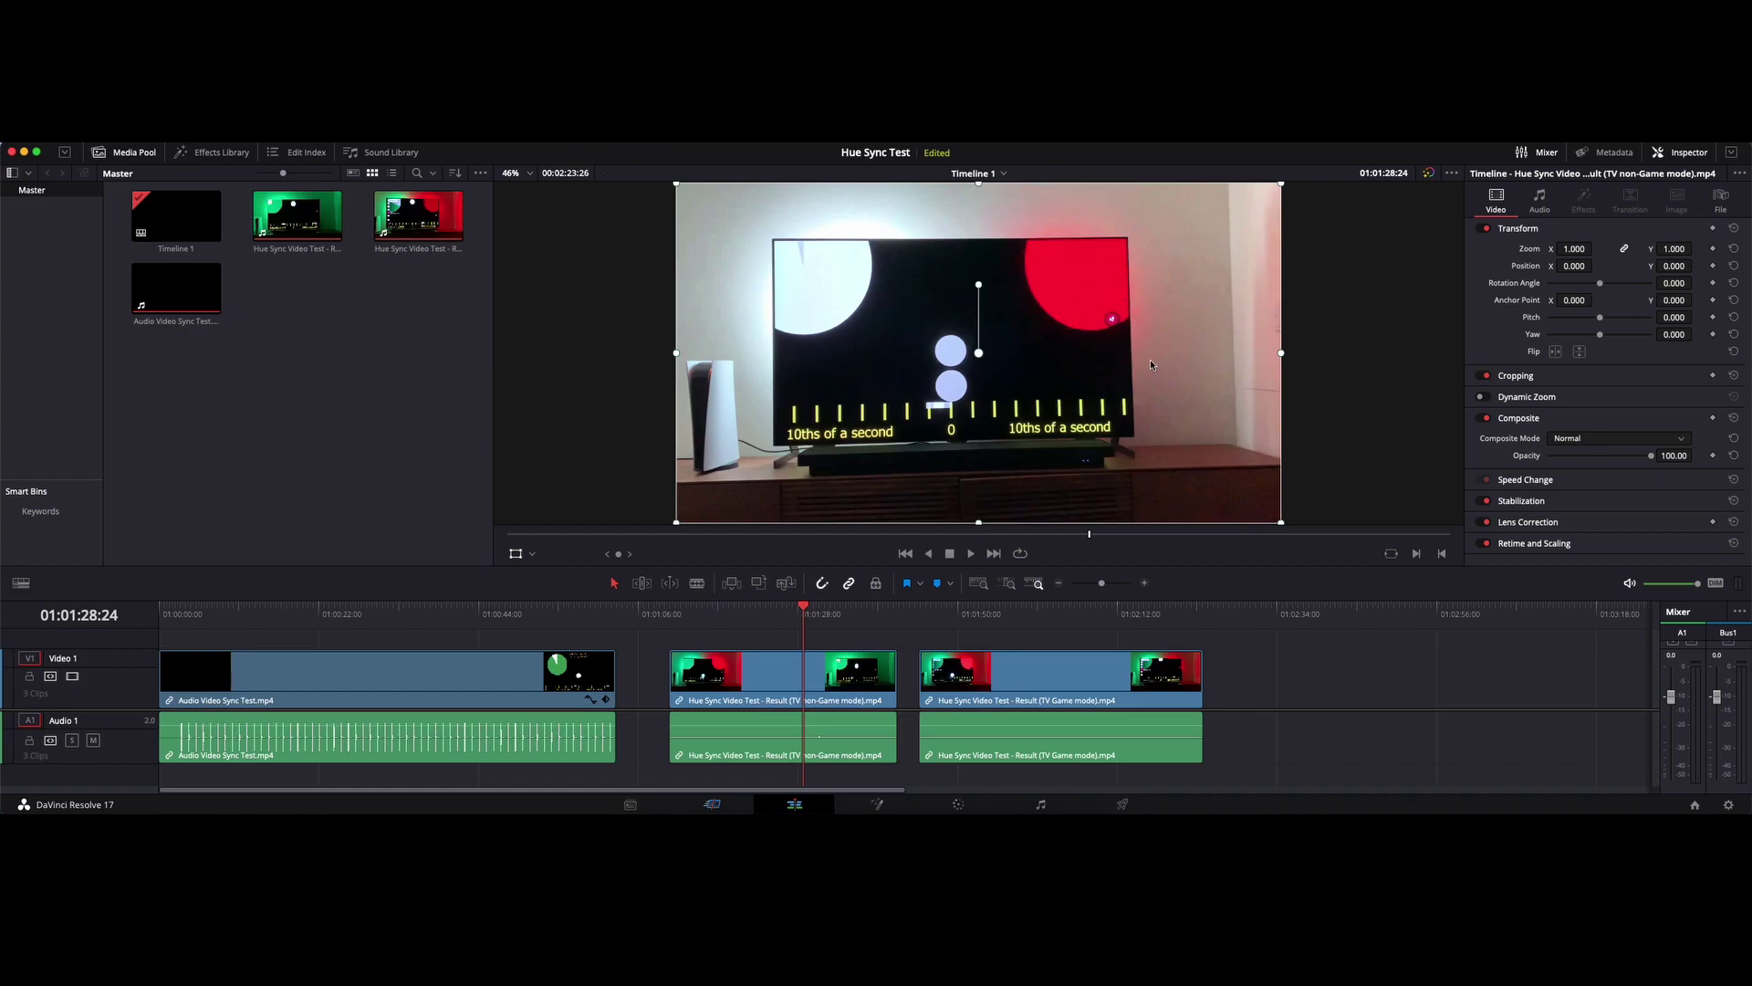
{"action": "key", "text": "Right"}
{"action": "key", "text": "Right"}
{"action": "key", "text": "Right"}
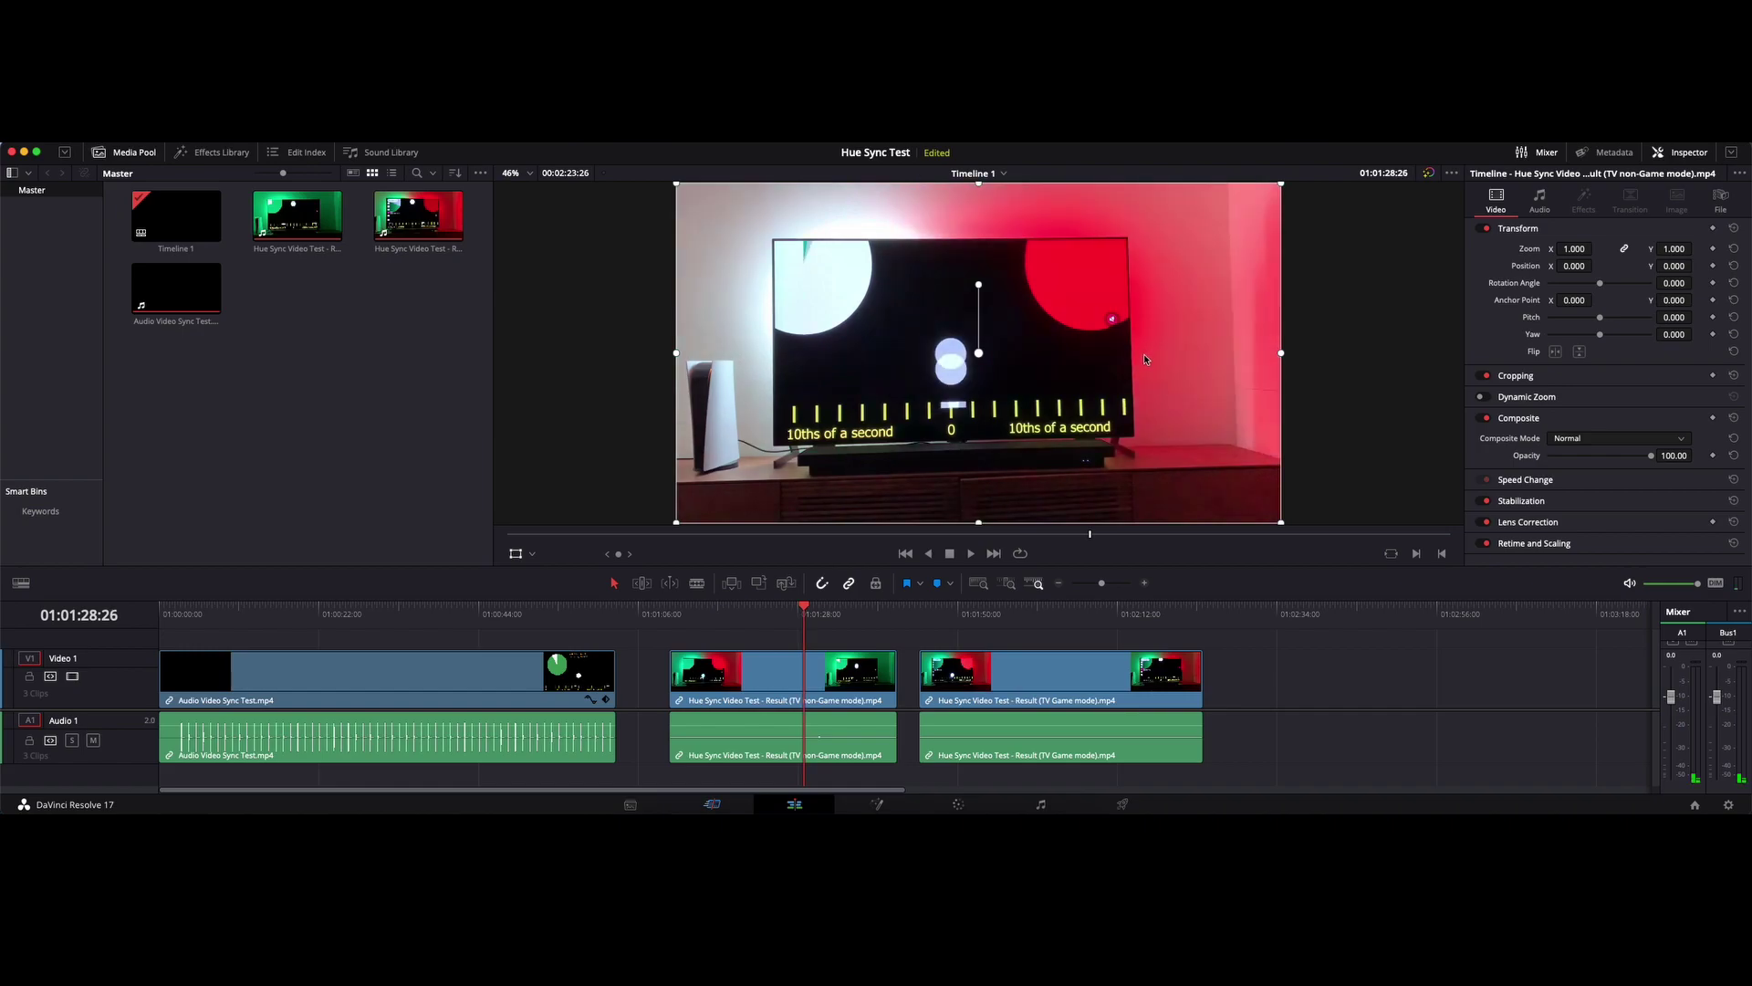
{"action": "key", "text": "Right"}
{"action": "key", "text": "Right"}
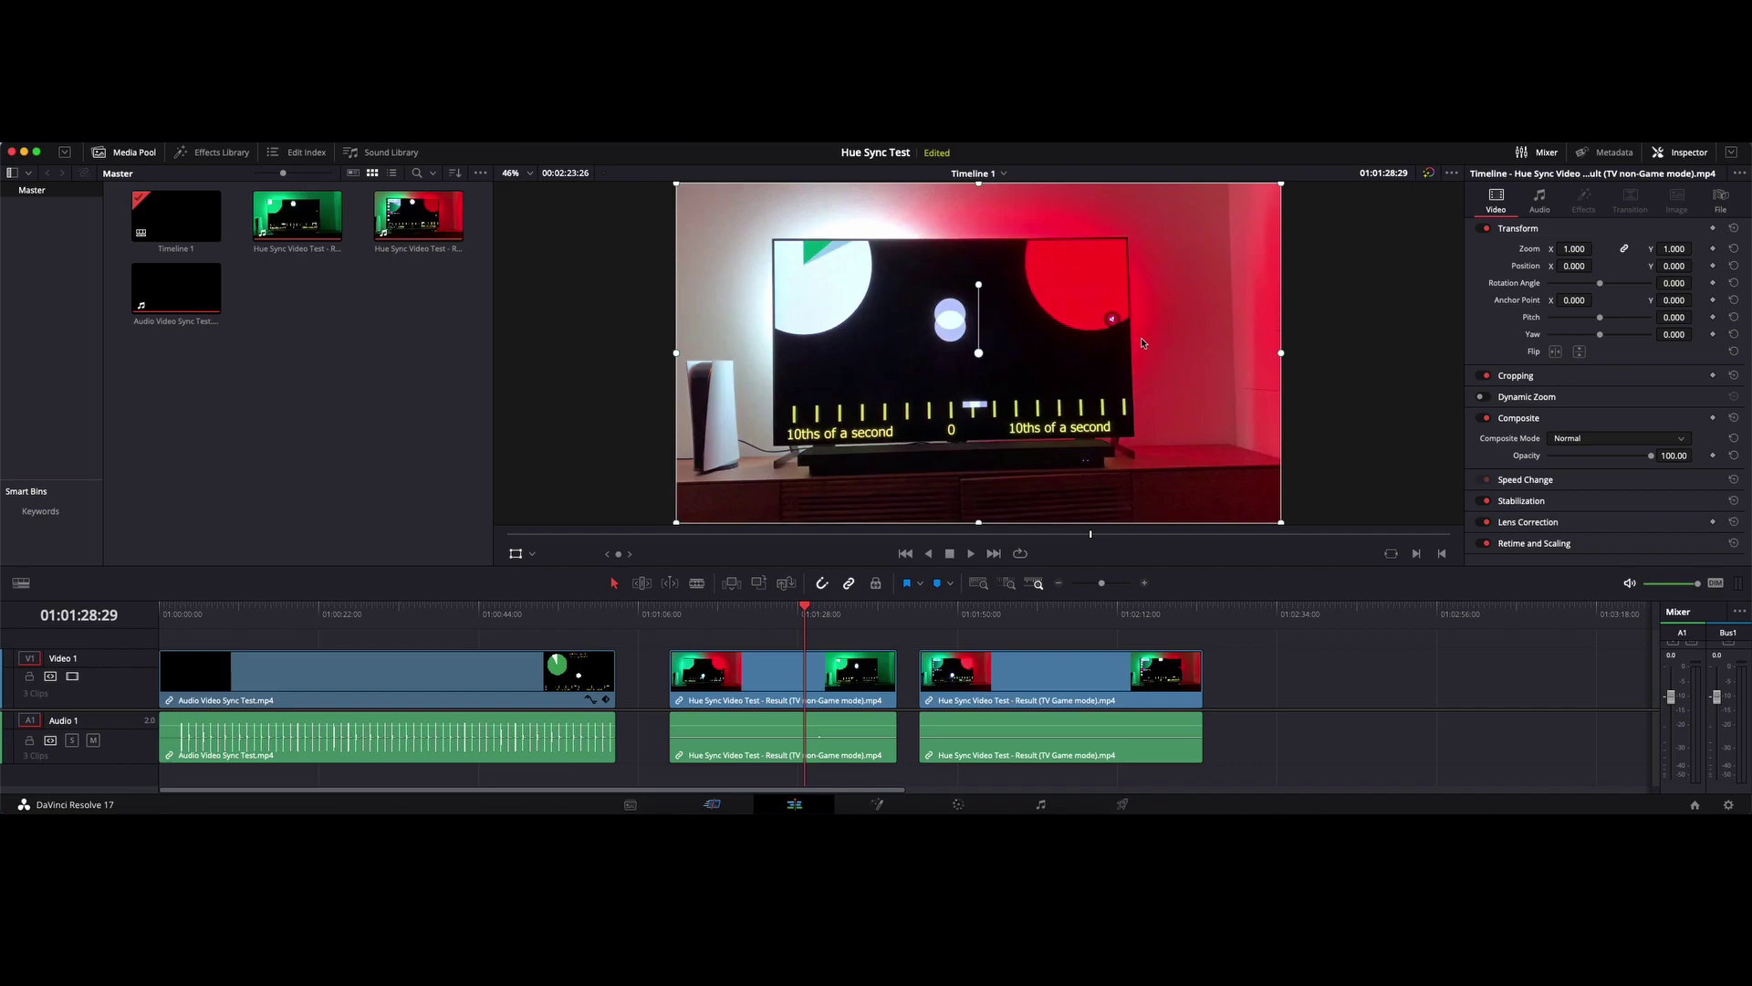
Recount from the frame before the red circle to the red-lit wall at 01:01:28:29
{"action": "key", "text": "Left"}
{"action": "key", "text": "Left"}
{"action": "key", "text": "Left"}
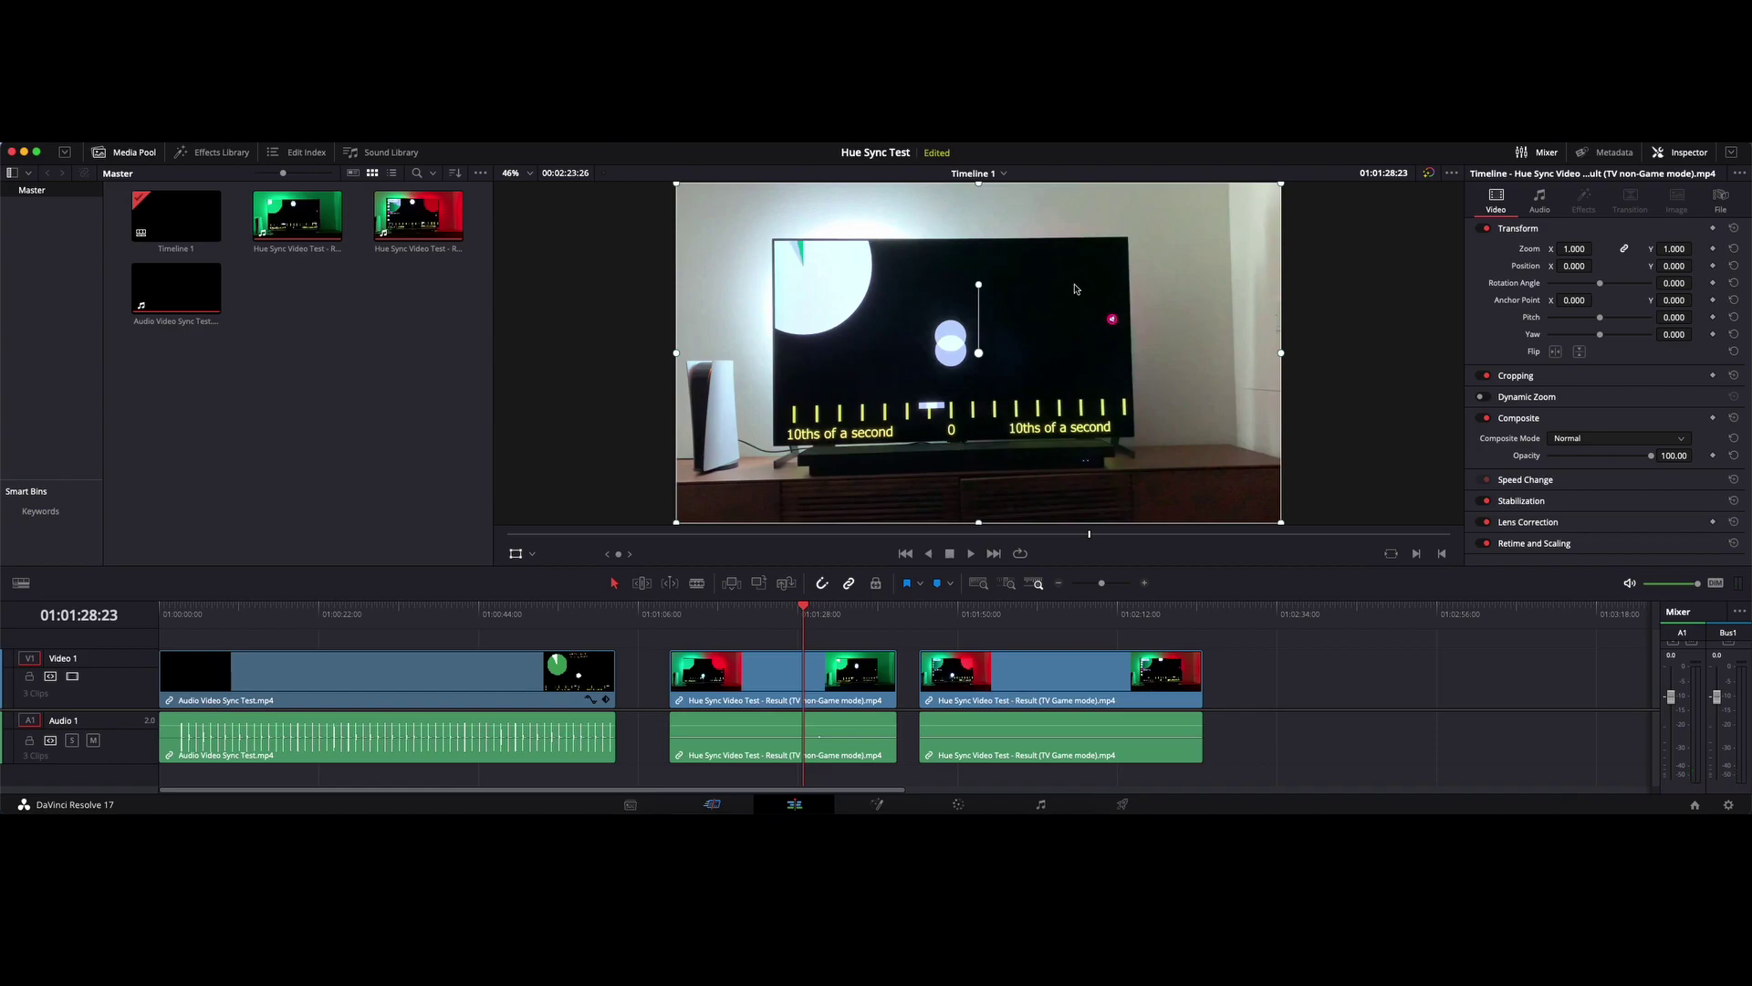
{"action": "key", "text": "Right"}
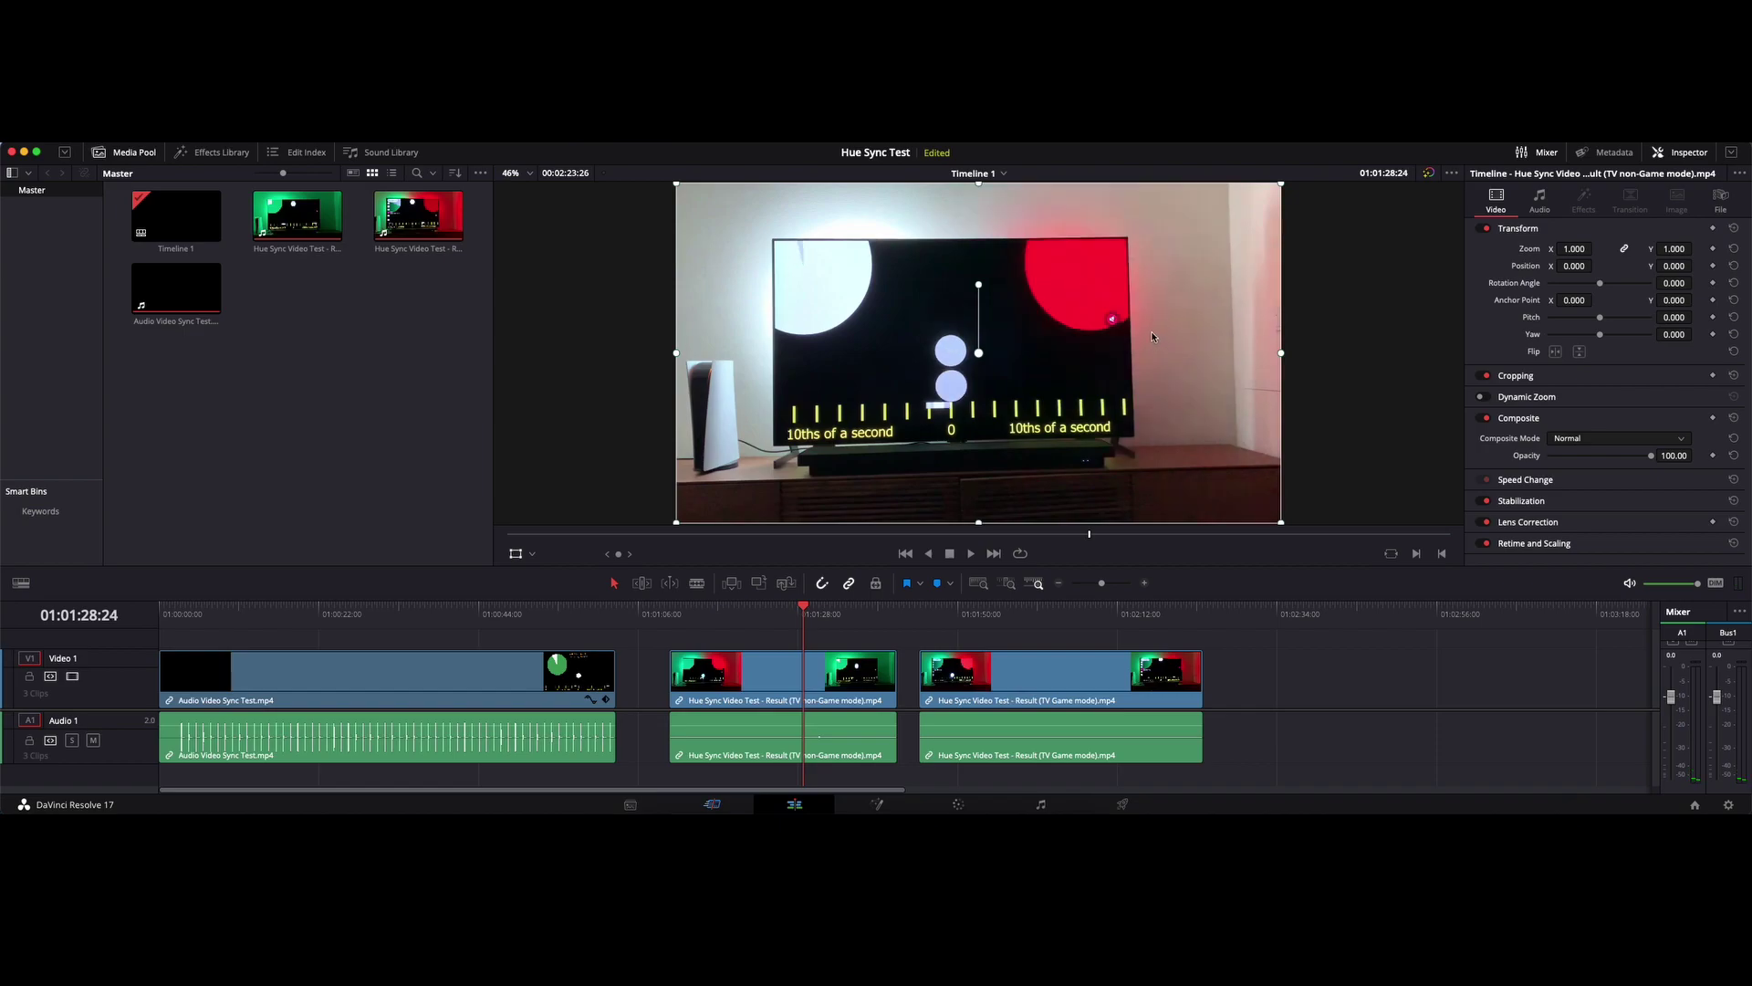
{"action": "key", "text": "Right"}
{"action": "key", "text": "Right"}
{"action": "key", "text": "Right"}
{"action": "key", "text": "Right"}
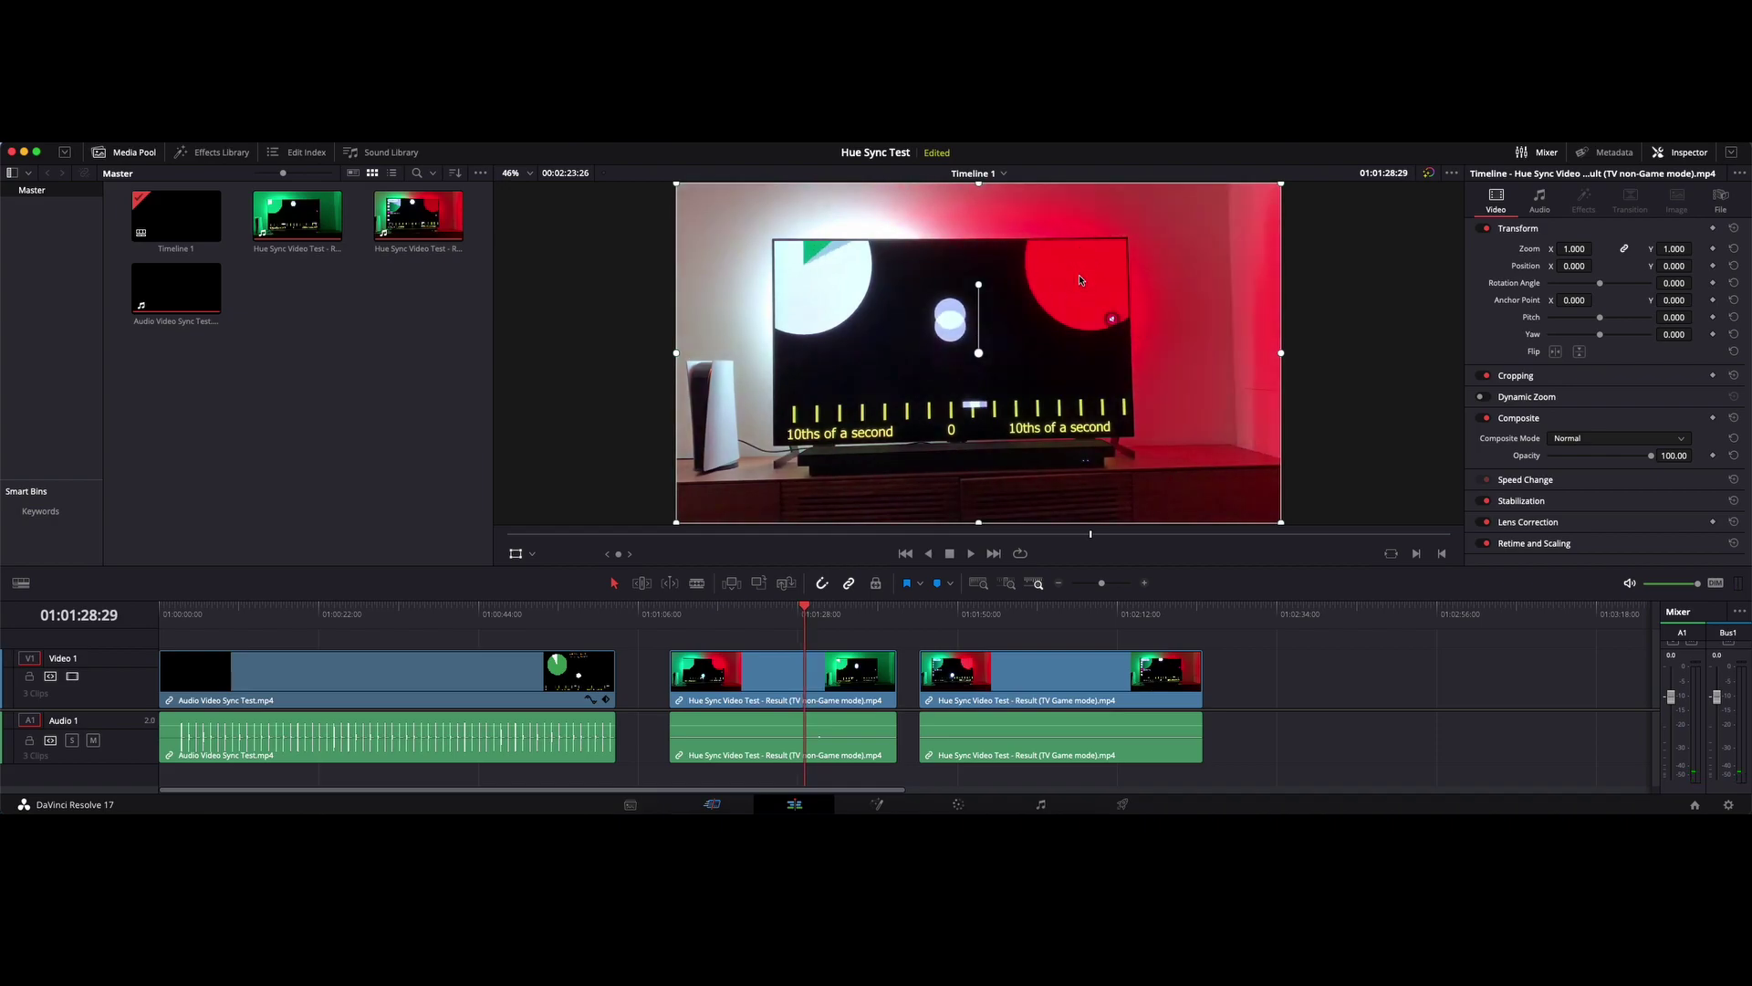
Step from 01:01:28:29 to 01:01:29:10 as the red fades and the wall returns green
{"action": "key", "text": "Right"}
{"action": "key", "text": "Right"}
{"action": "key", "text": "Right"}
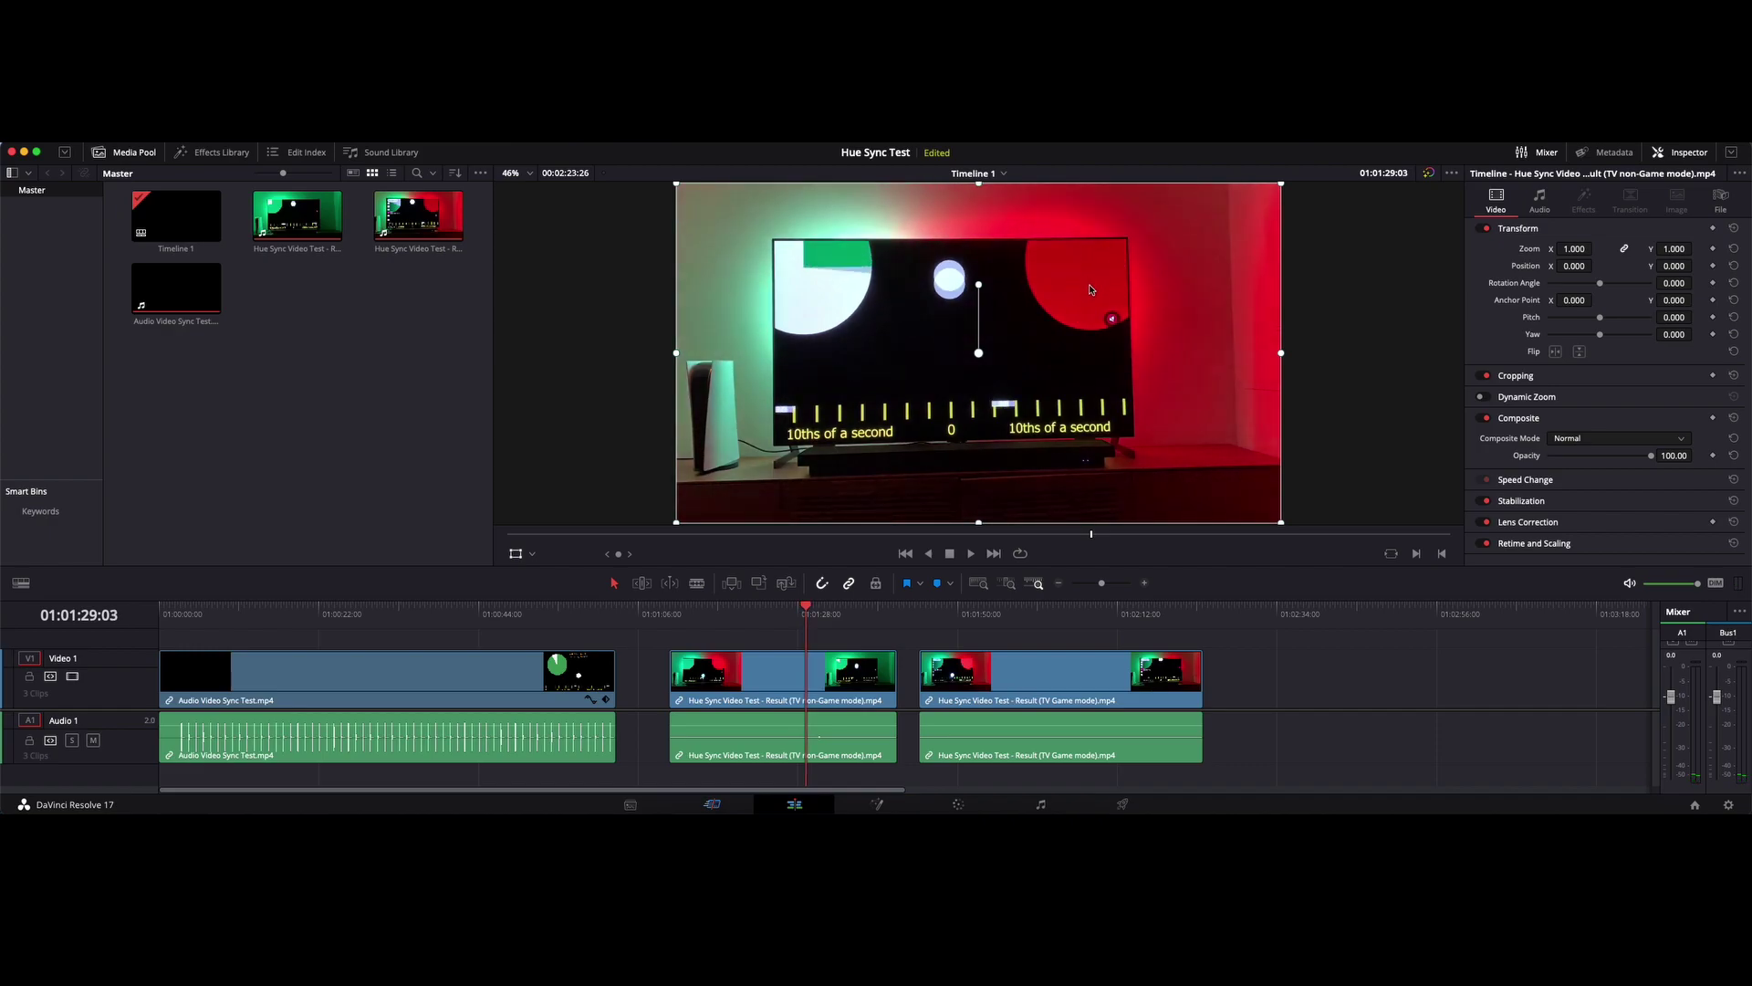
{"action": "key", "text": "Right"}
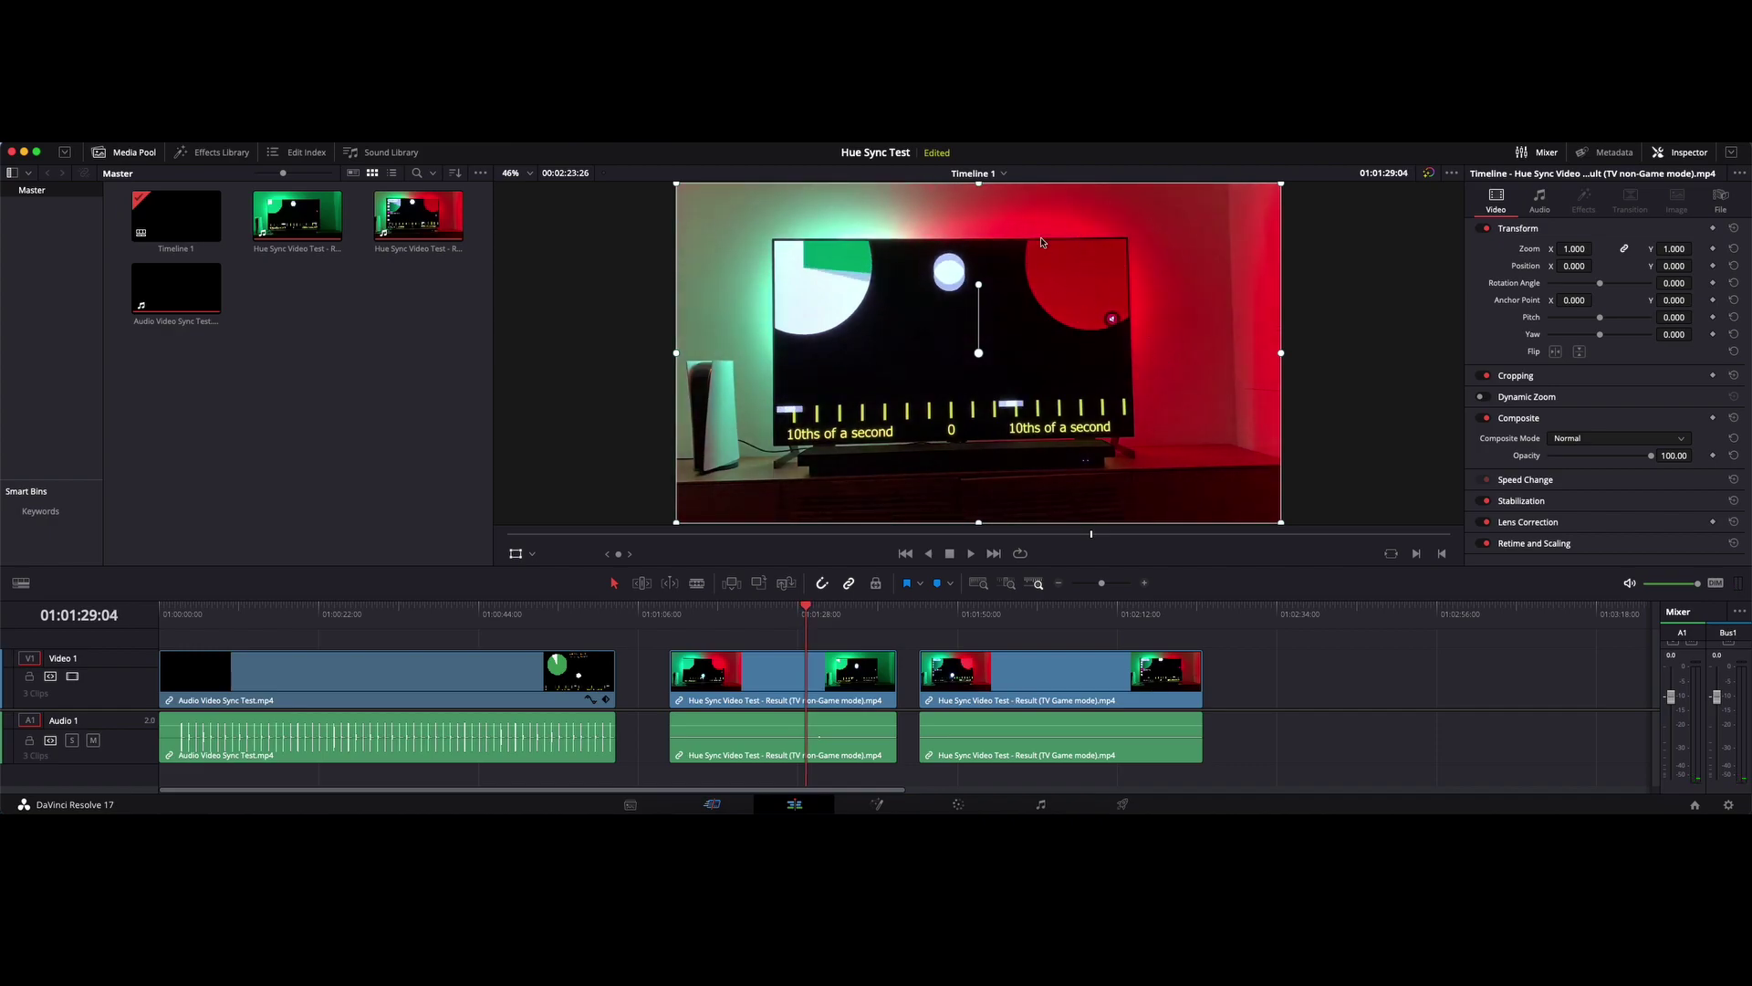
{"action": "key", "text": "Right"}
{"action": "key", "text": "Right"}
{"action": "key", "text": "Right"}
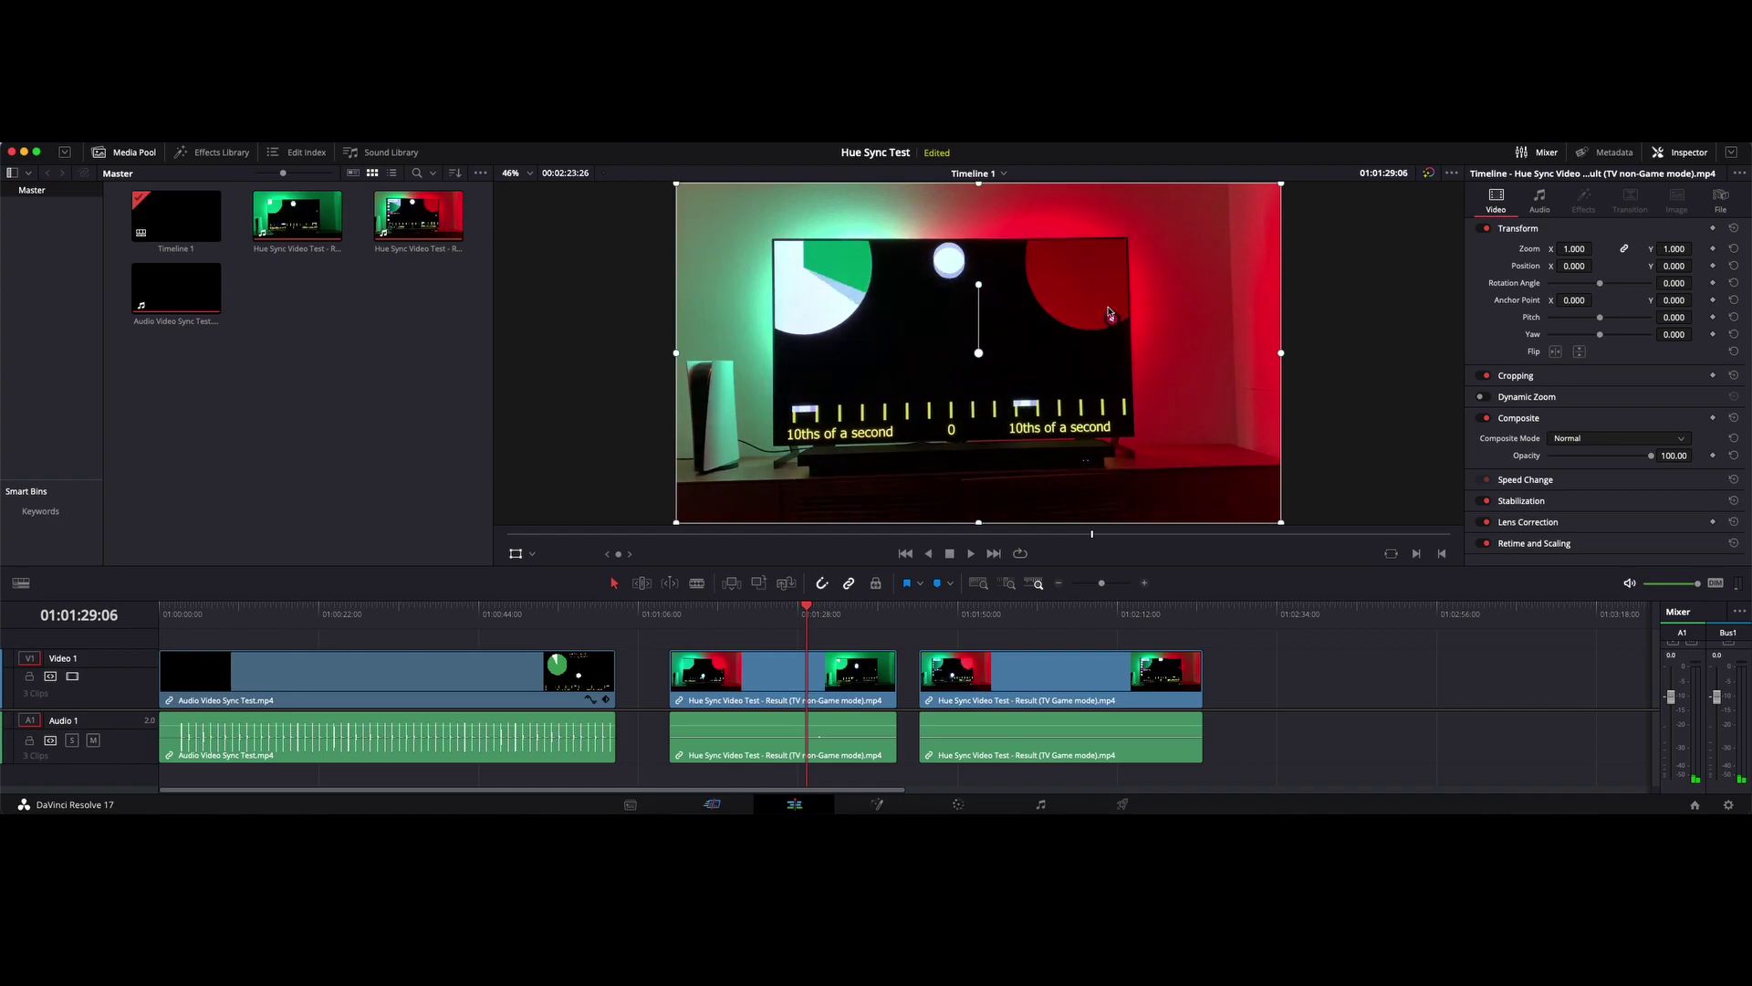
{"action": "key", "text": "Left"}
{"action": "key", "text": "Left"}
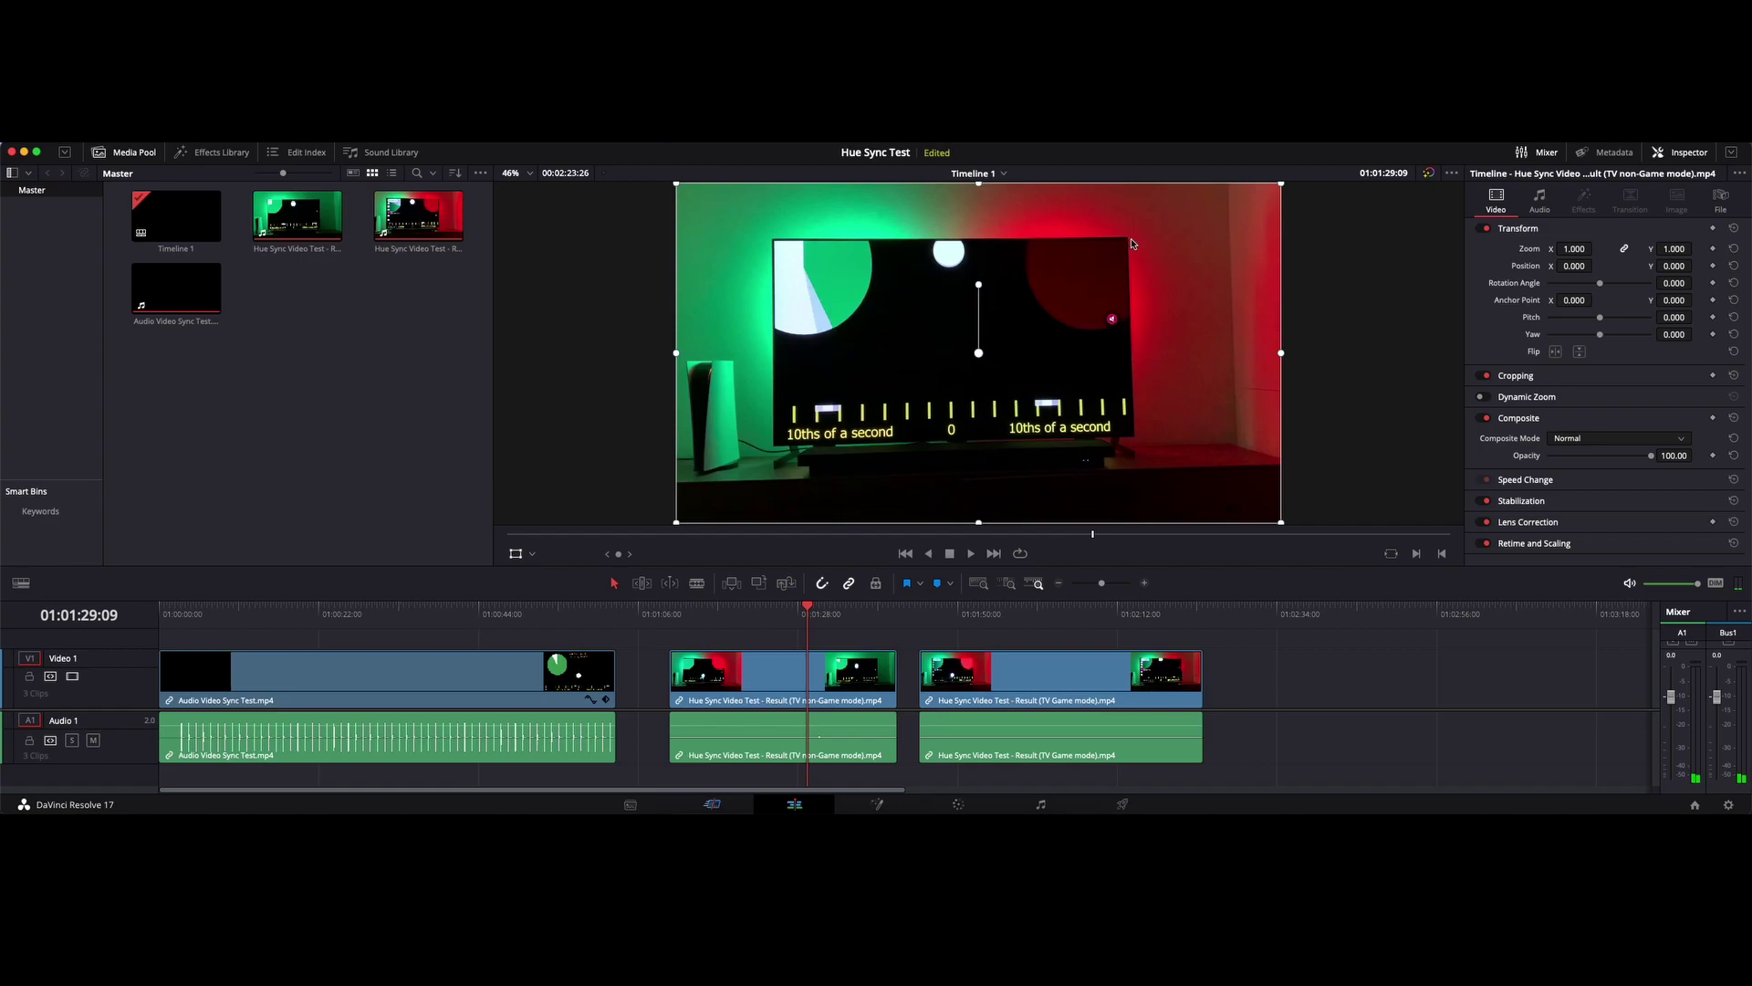
{"action": "key", "text": "Right"}
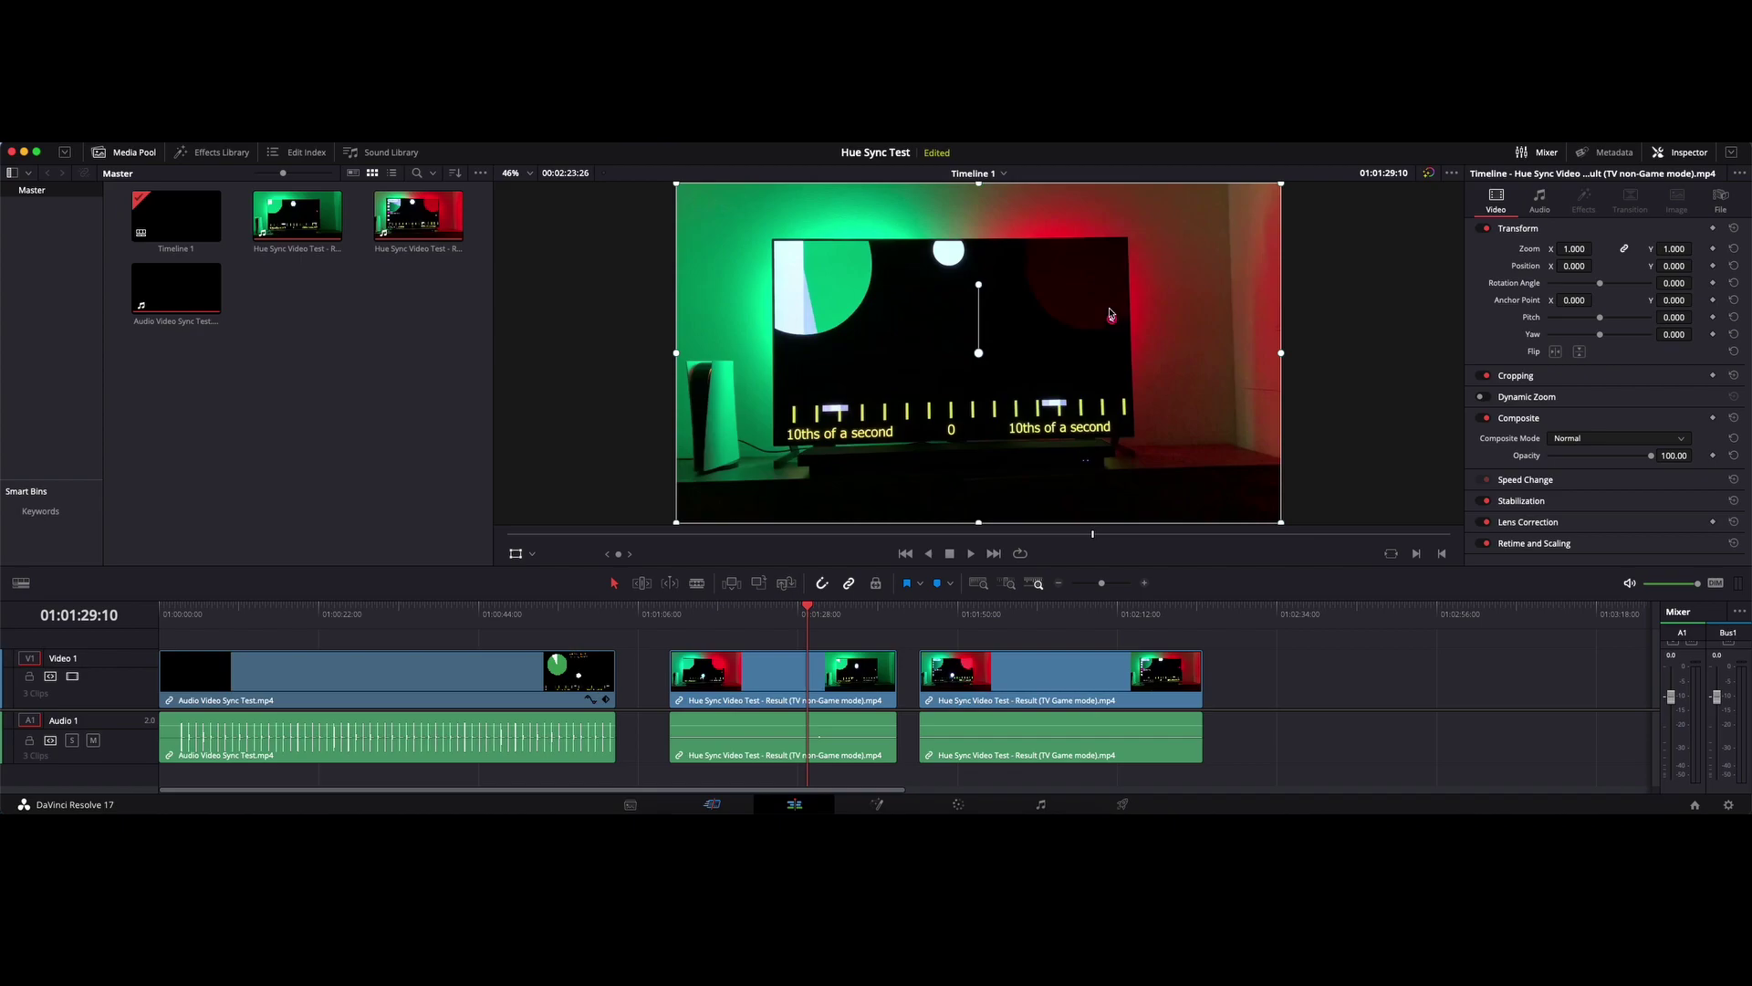
Toggle between frames 01:01:29:23 and 01:01:29:24, ending on the all-green frame
{"action": "left_click", "coordinate": [811, 642]}
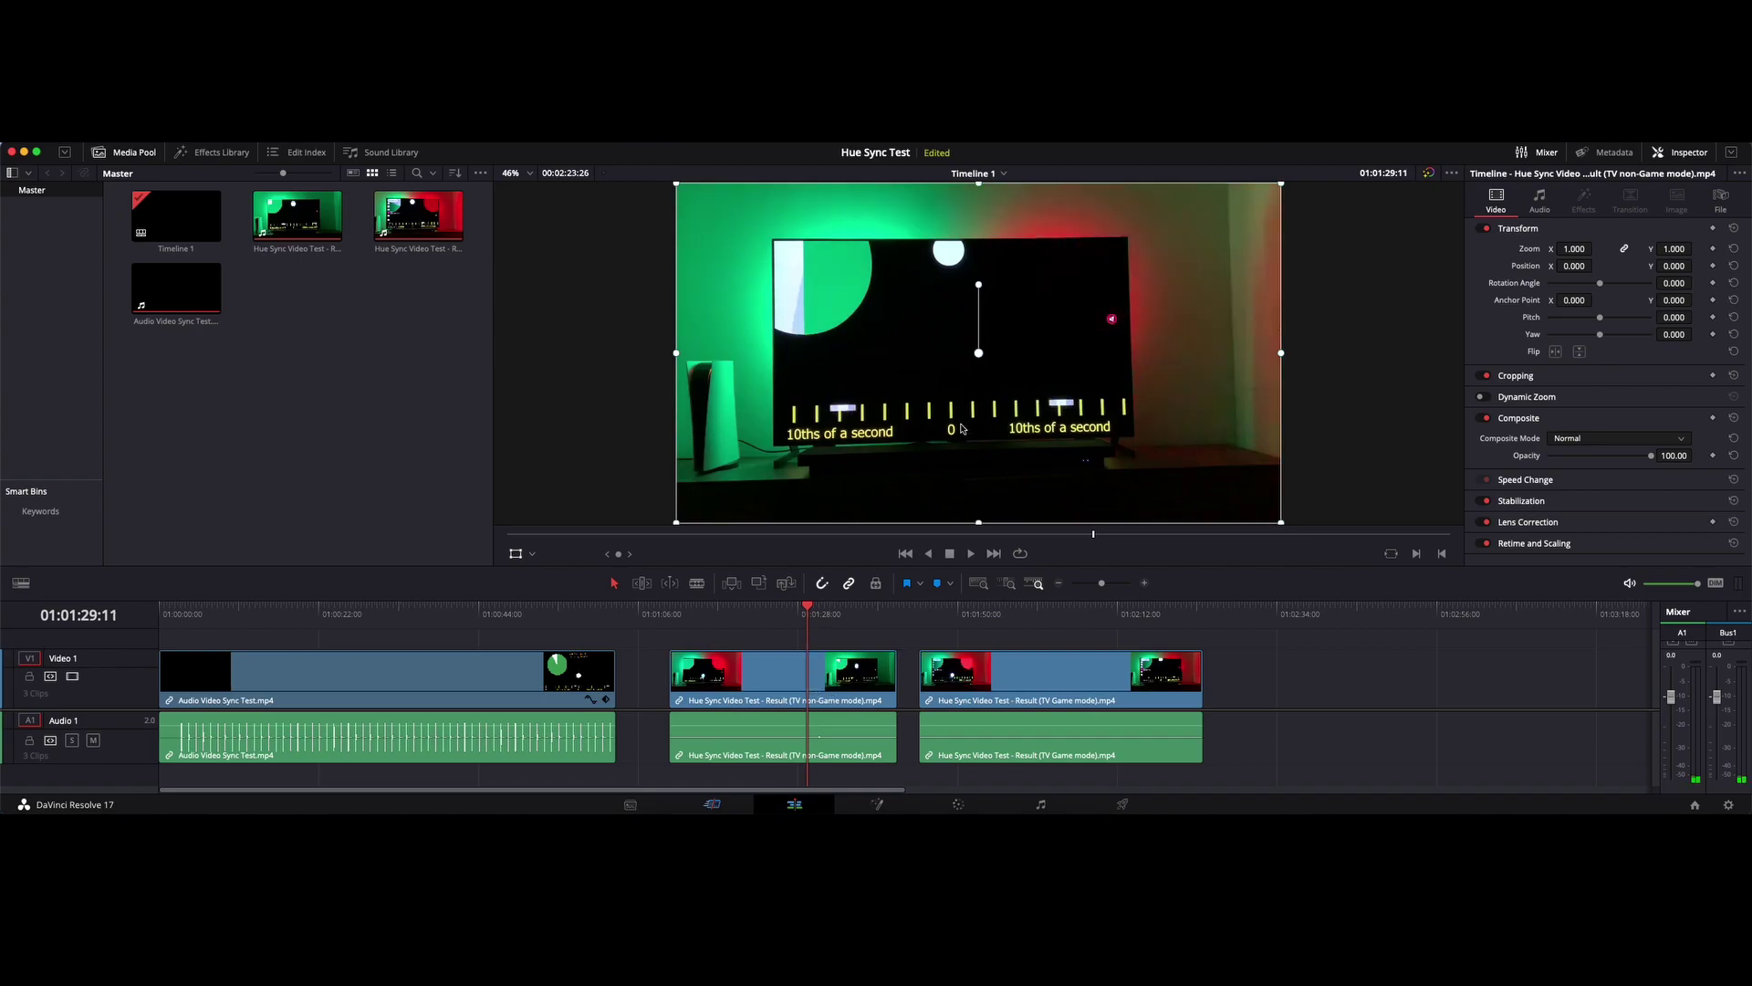
{"action": "key", "text": "Right"}
{"action": "key", "text": "Right"}
{"action": "key", "text": "Right"}
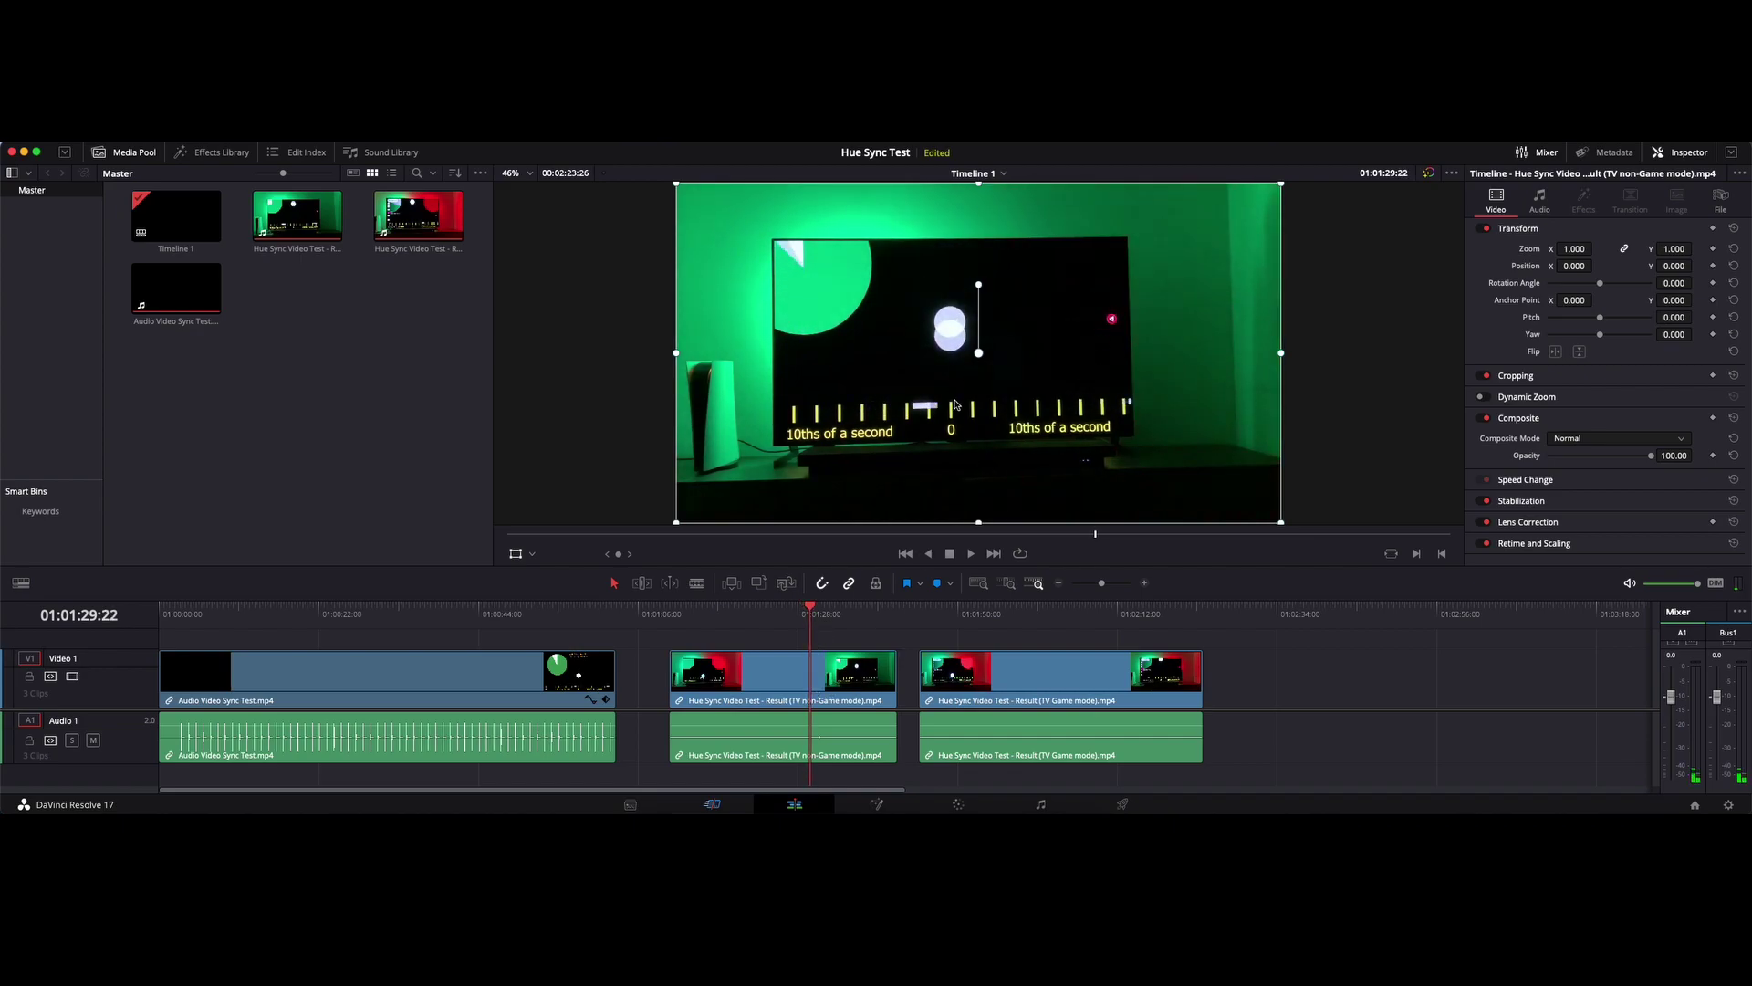
{"action": "key", "text": "Left"}
{"action": "key", "text": "Right"}
{"action": "key", "text": "Left"}
{"action": "key", "text": "Right"}
{"action": "key", "text": "Left"}
{"action": "key", "text": "Right"}
{"action": "key", "text": "Left"}
{"action": "key", "text": "Right"}
{"action": "key", "text": "Left"}
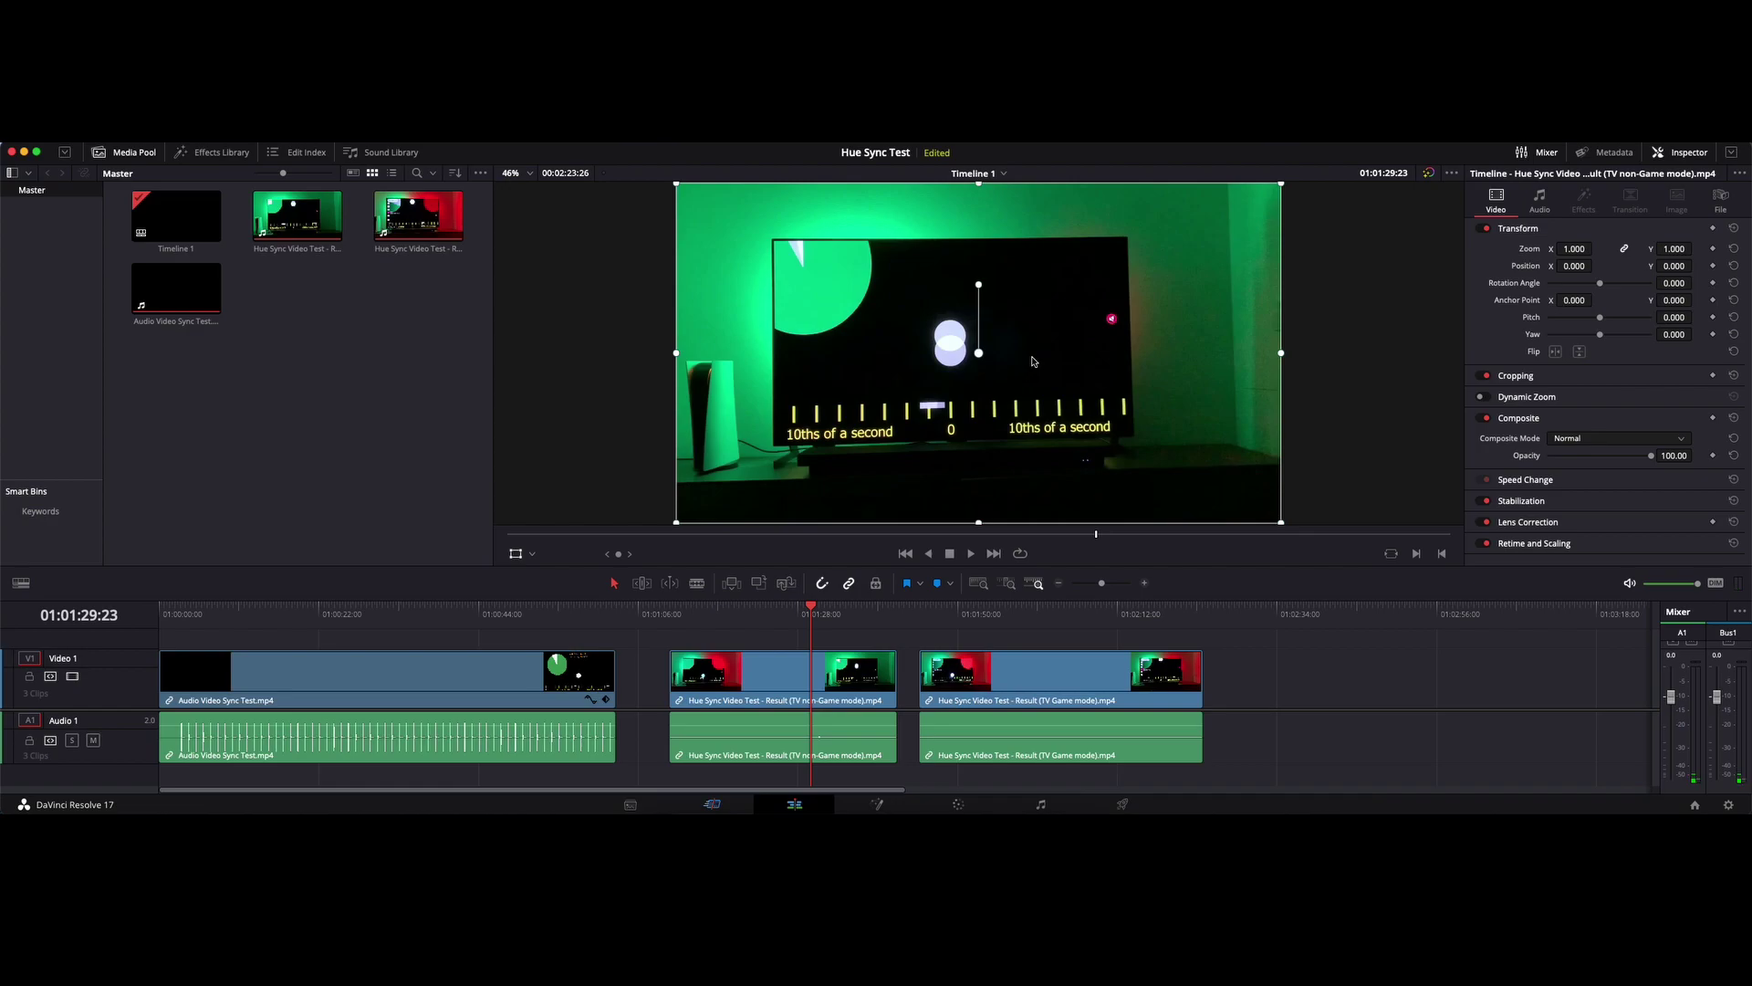